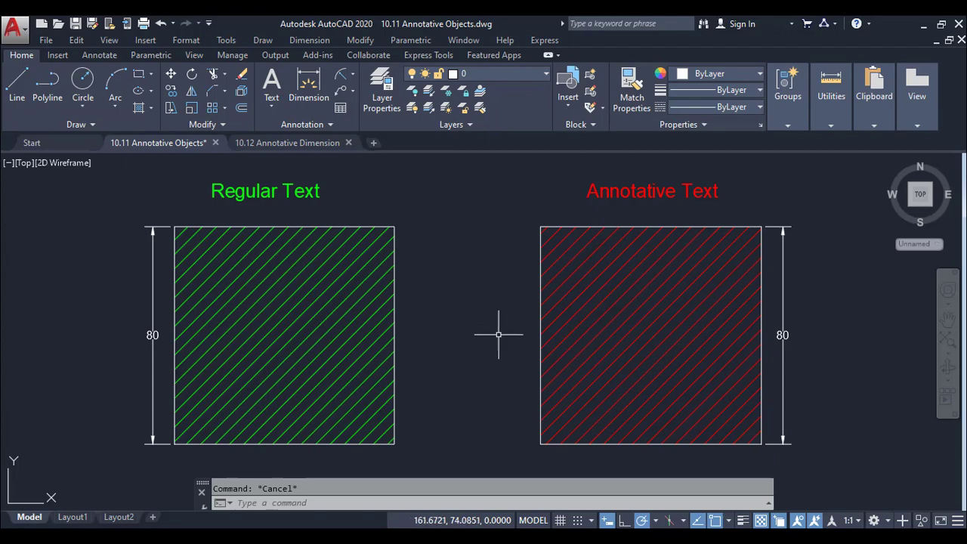
Preview the annotative objects at annotation scales 1:2 and 2:1, and return the scale to 1:1
left_click(848, 520)
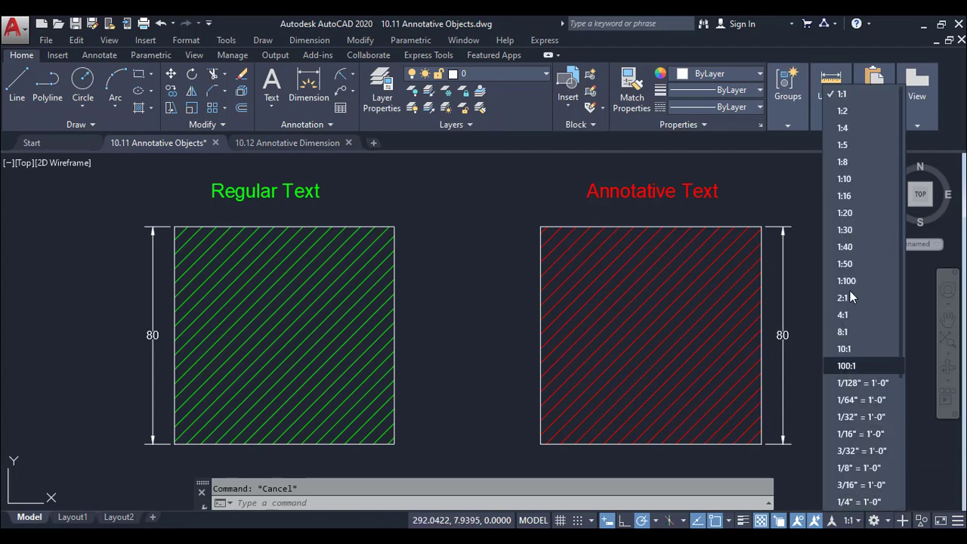
left_click(852, 110)
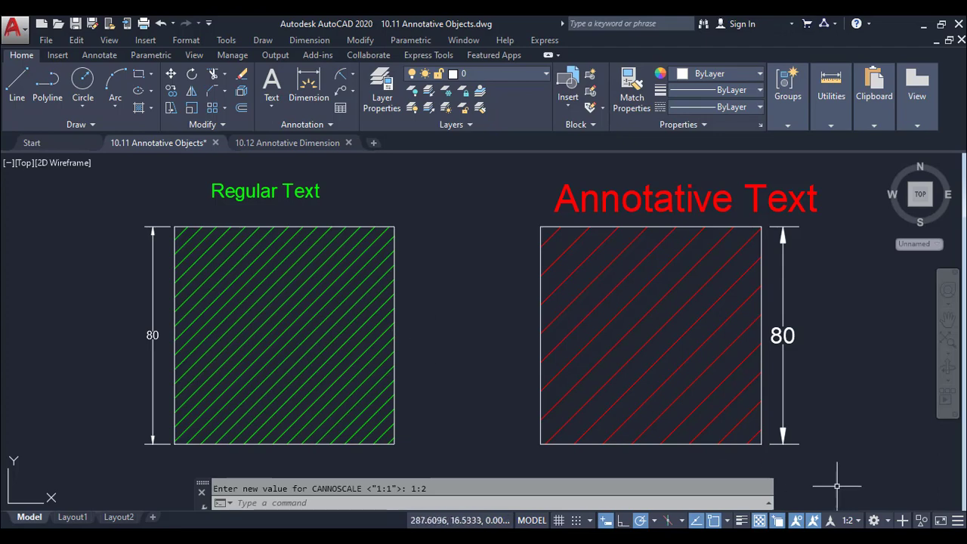
left_click(850, 518)
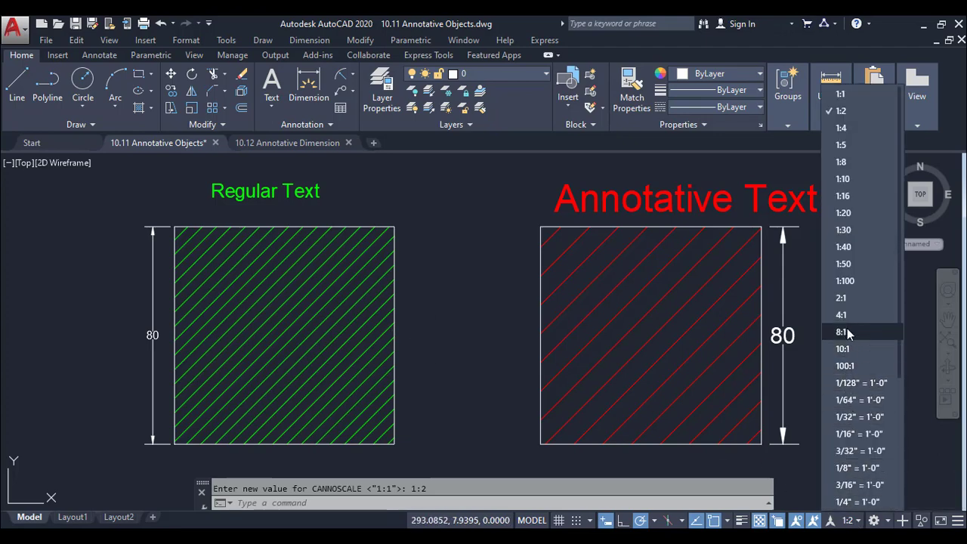
left_click(851, 300)
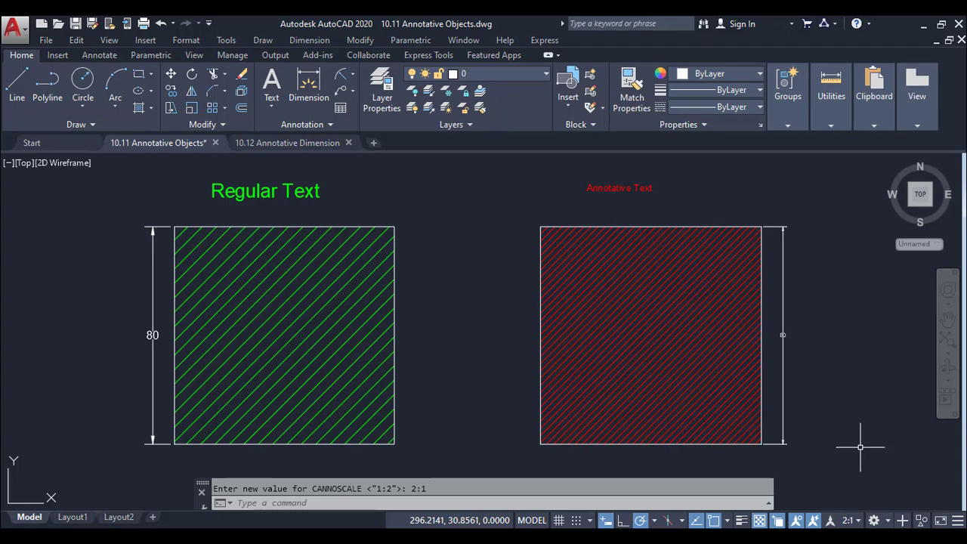
left_click(847, 520)
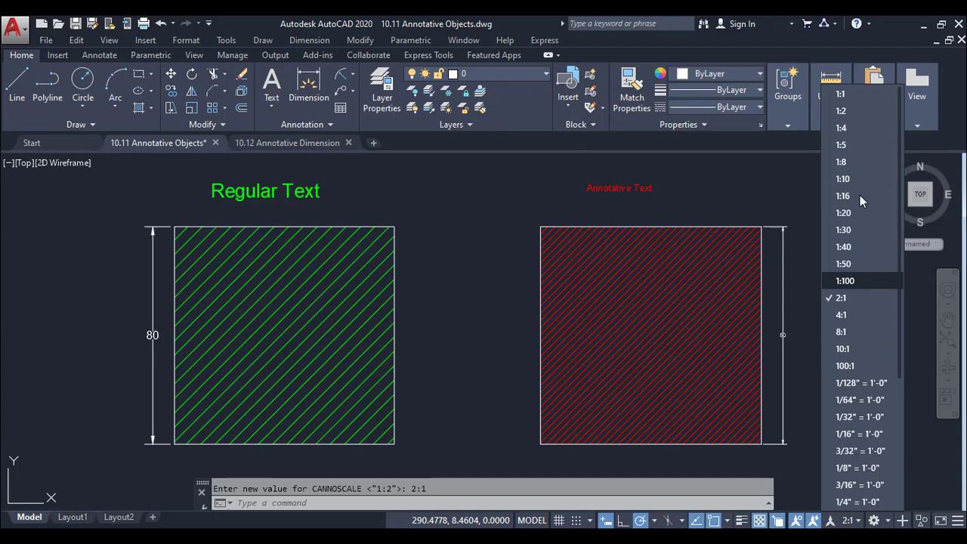
left_click(860, 94)
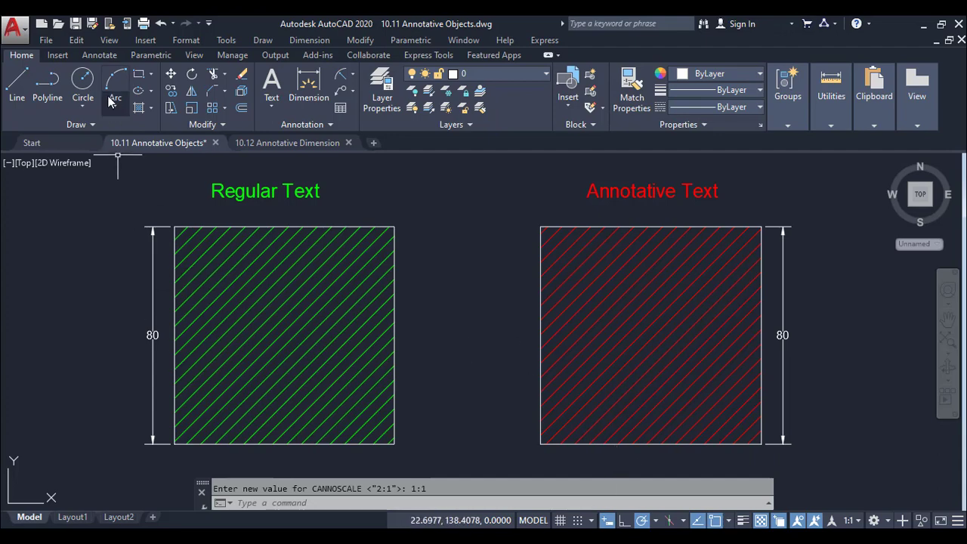
Examine which text, dimension and multileader styles are available as annotative or standard, without changing the current styles
left_click(99, 55)
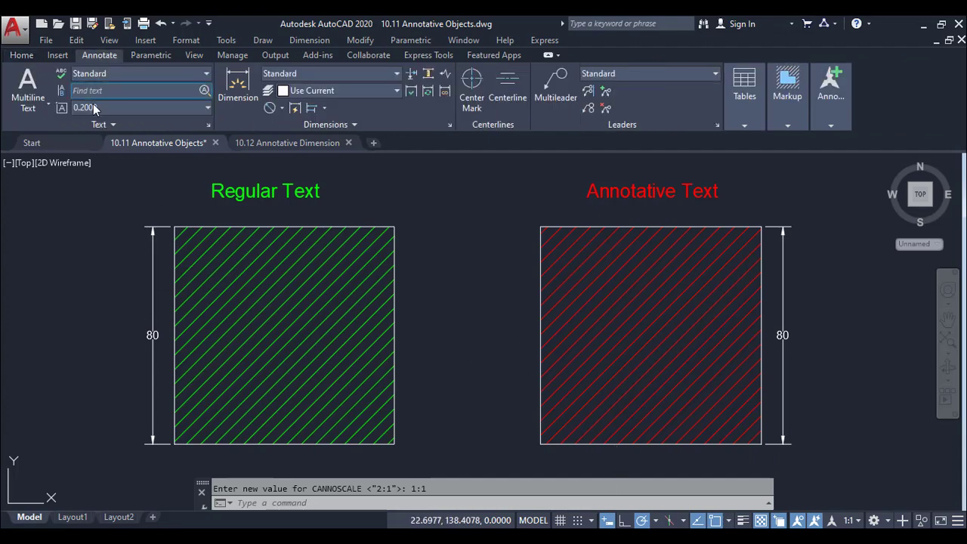
left_click(186, 73)
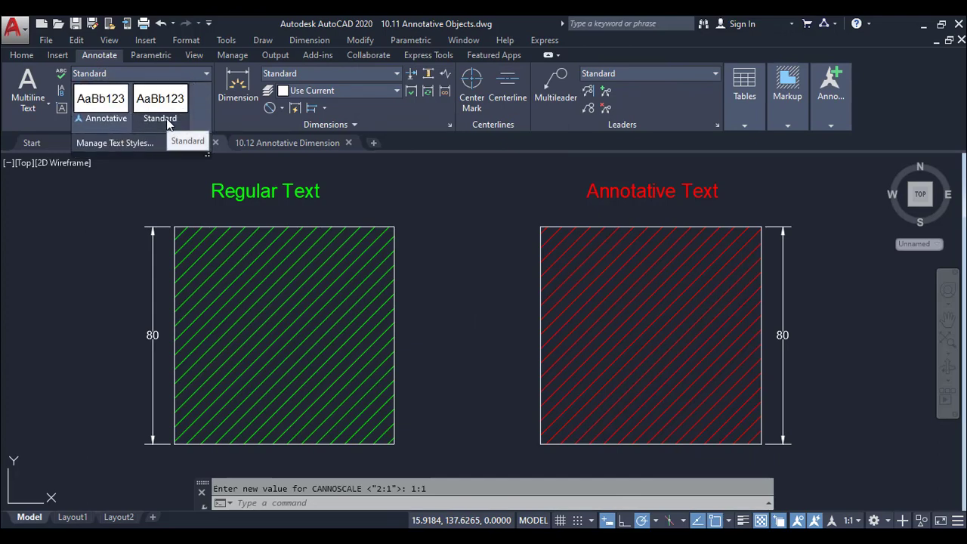
left_click(363, 74)
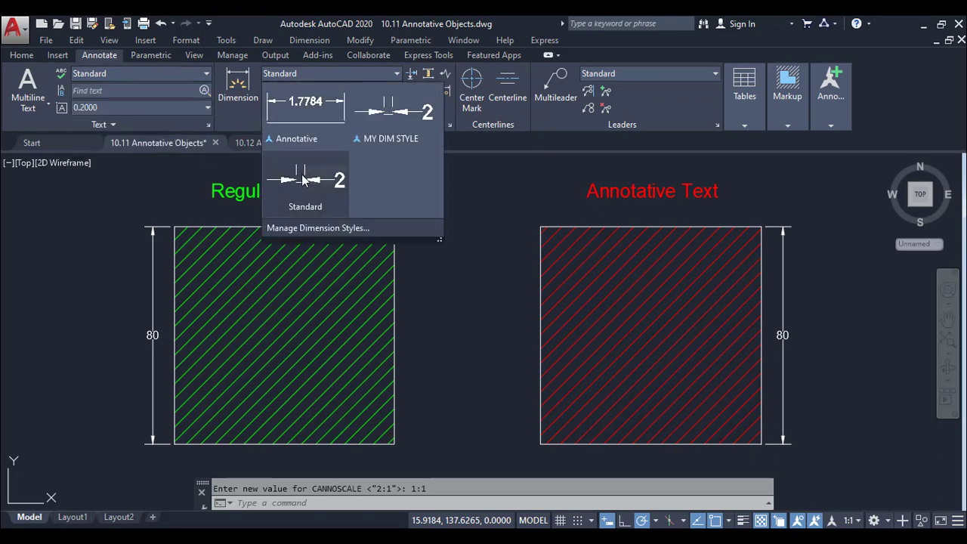
left_click(672, 72)
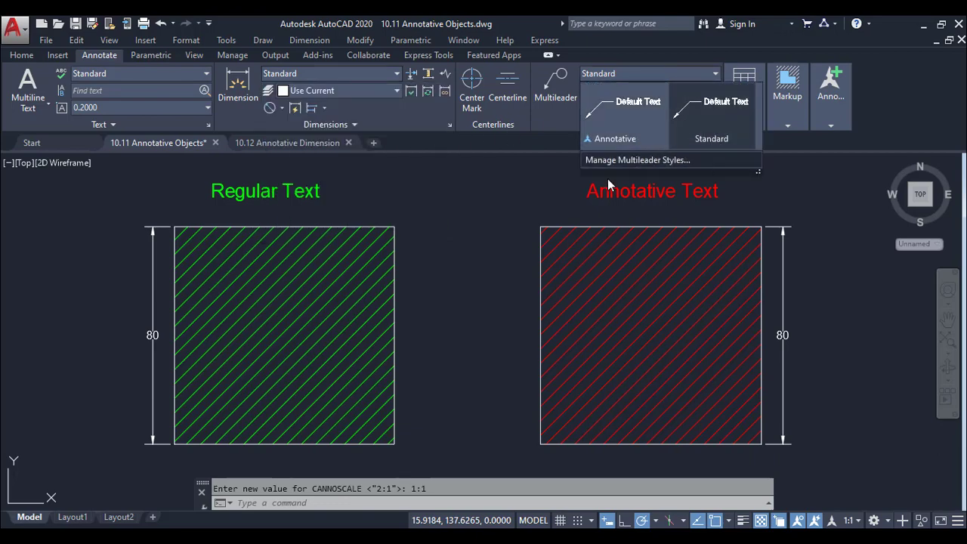
key("Escape")
Examine the annotative option in the green hatch's settings and leave hatch editing without changes
left_click(393, 299)
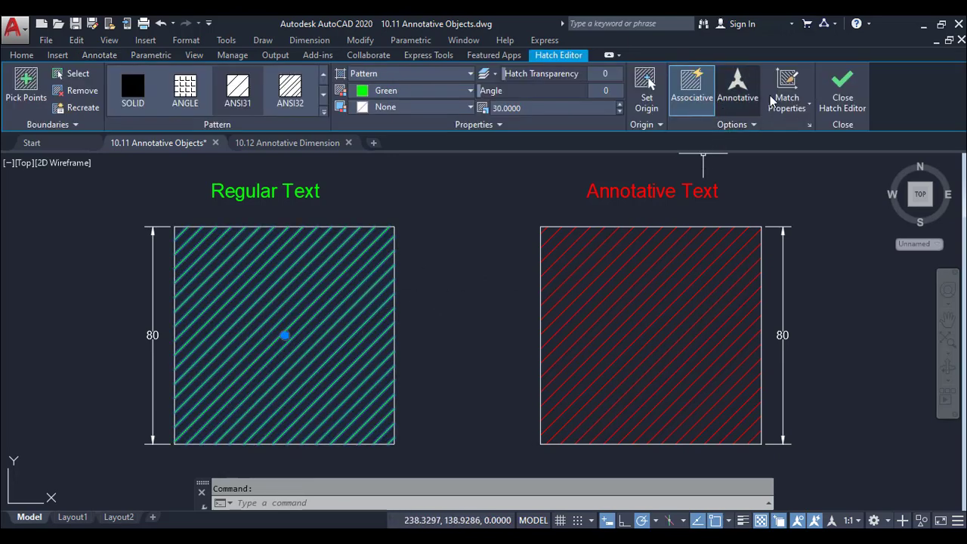
left_click(838, 103)
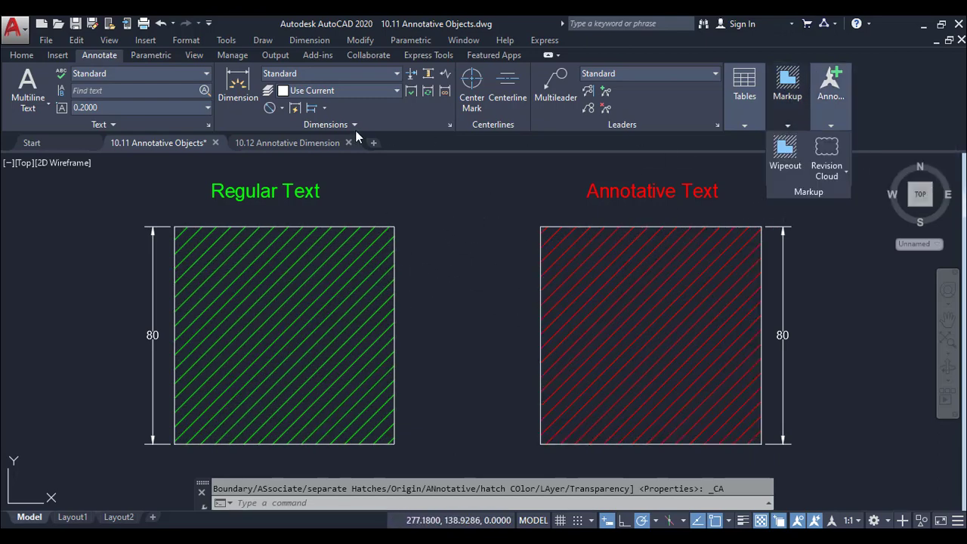
mouse_move(830, 98)
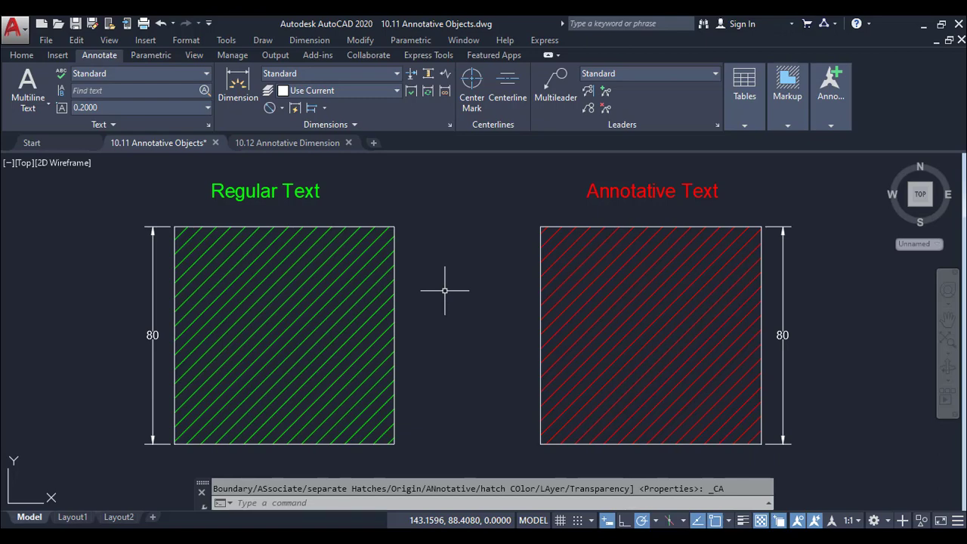
Select the Regular Text and the Annotative Text in turn to compare their scale representations, clearing each selection
left_click(293, 193)
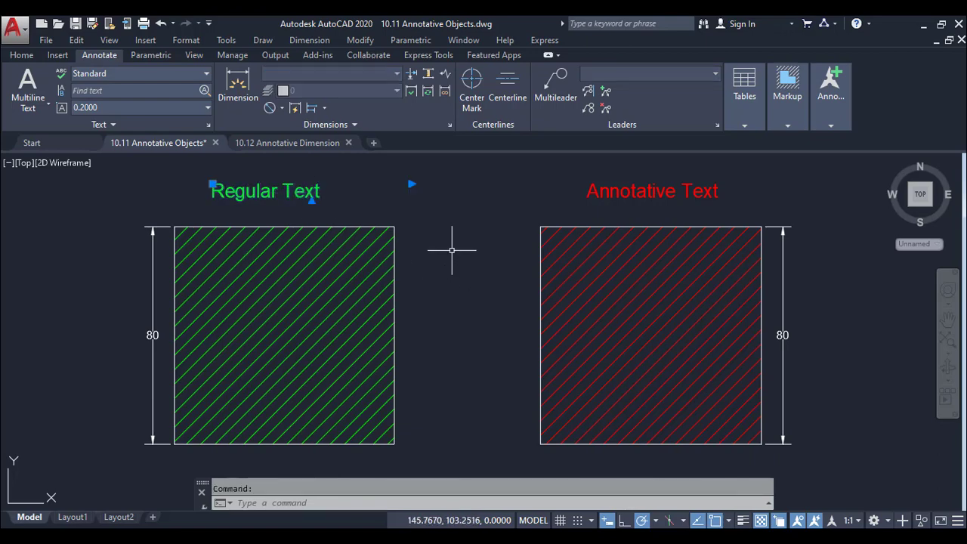
key("Escape")
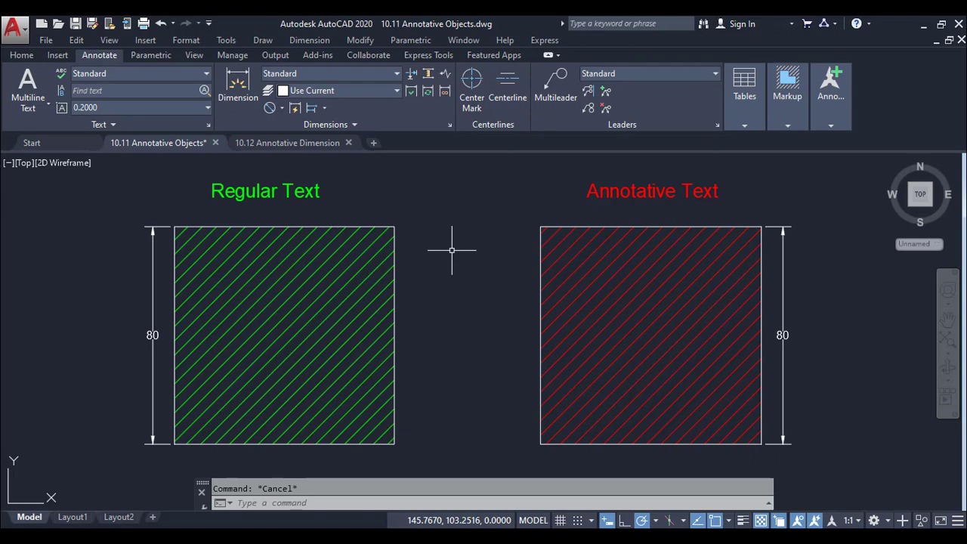
left_click(585, 190)
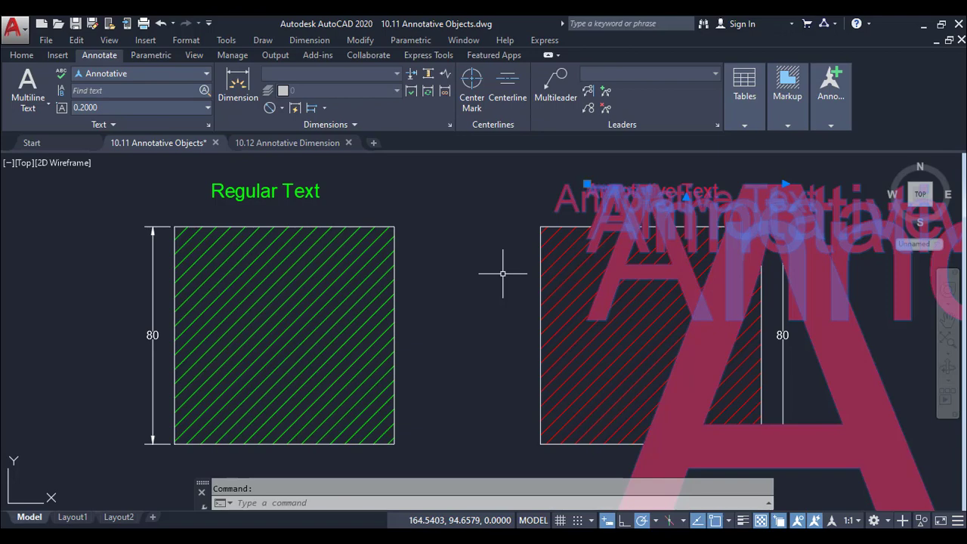
key("Escape")
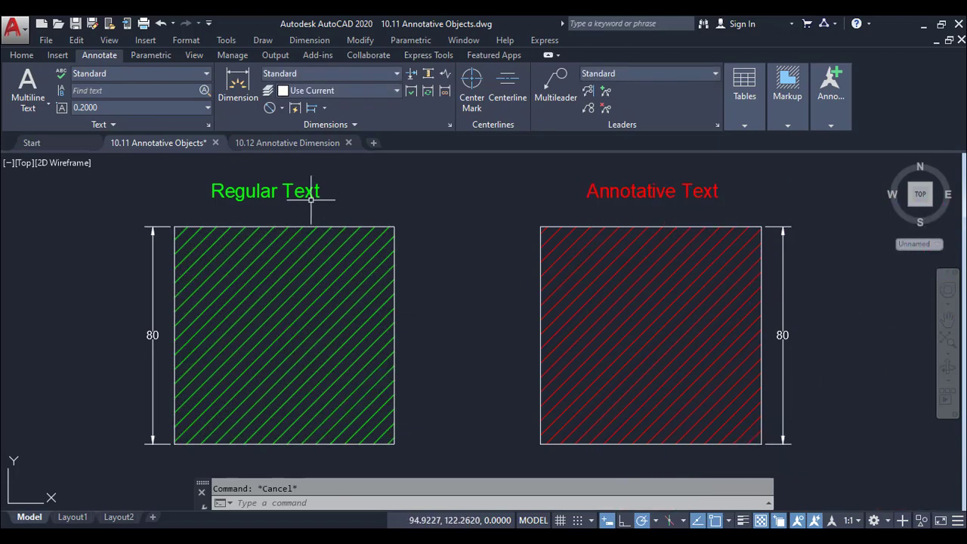
Inspect the green hatch's properties and the style of the dimension beside it, and clear the selection
left_click(244, 281)
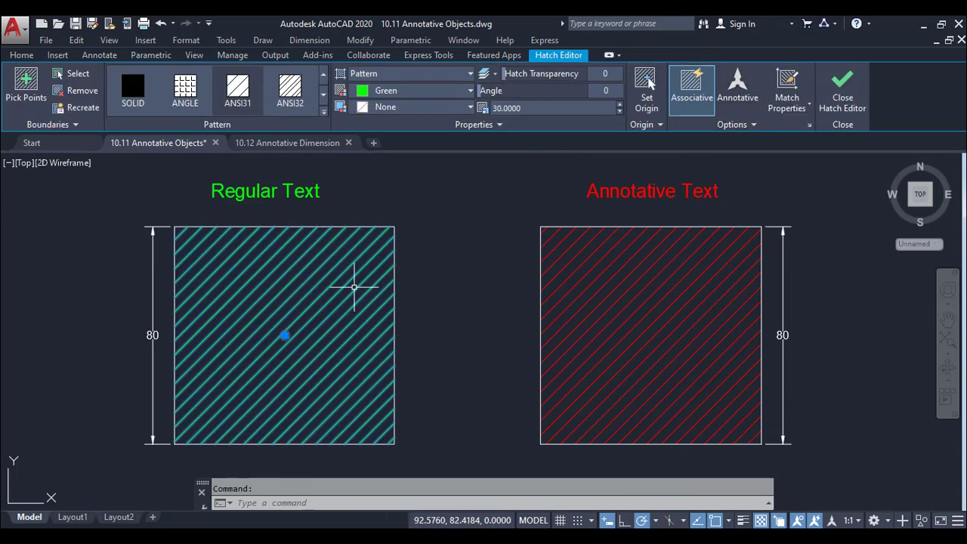
left_click(842, 91)
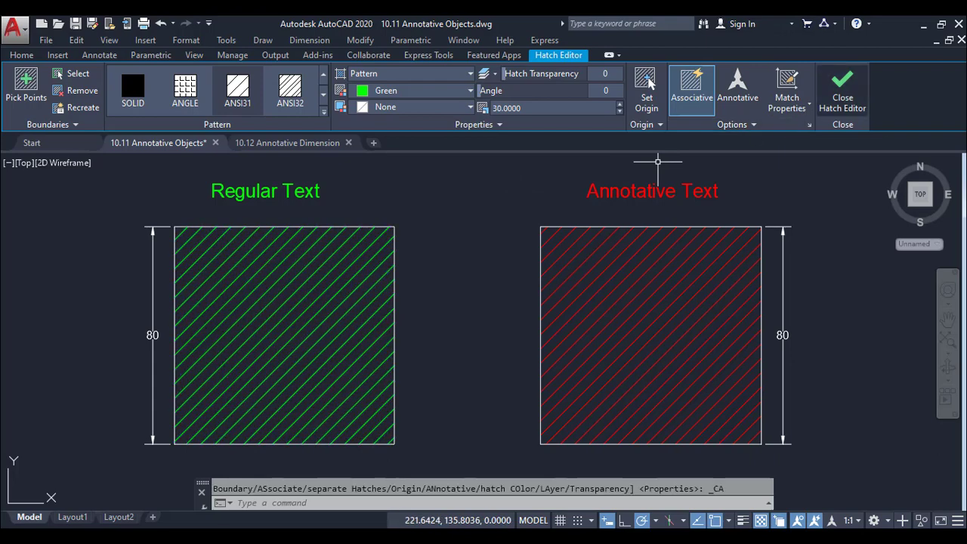
left_click(152, 332)
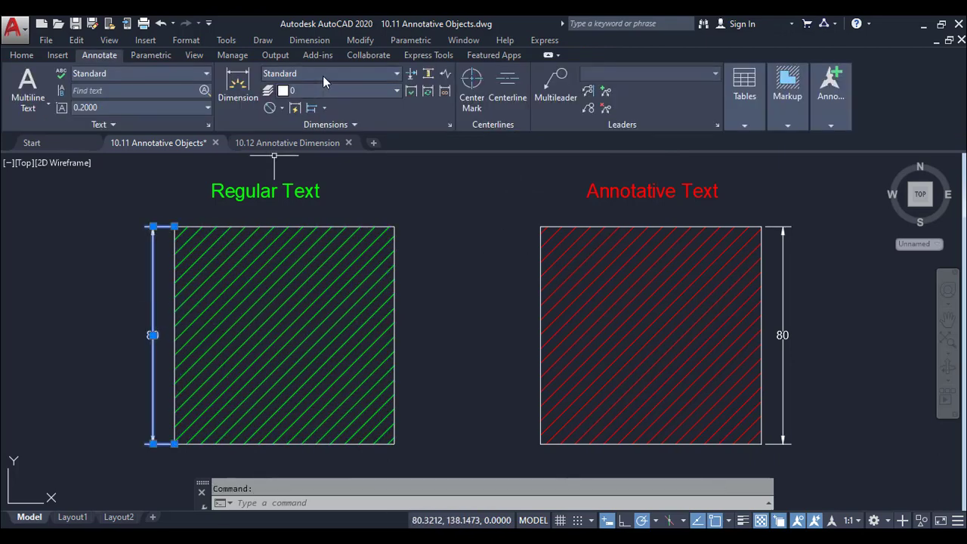
left_click(345, 73)
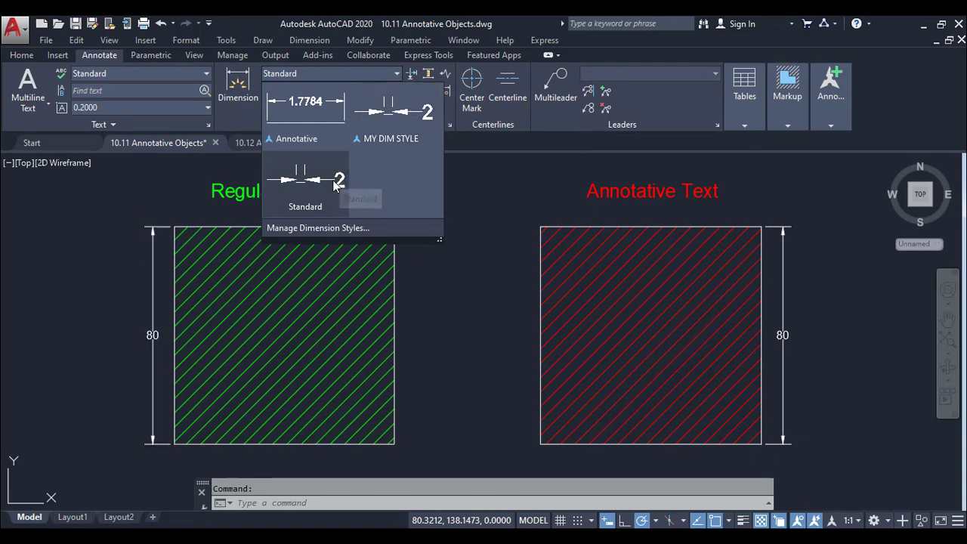
left_click(411, 279)
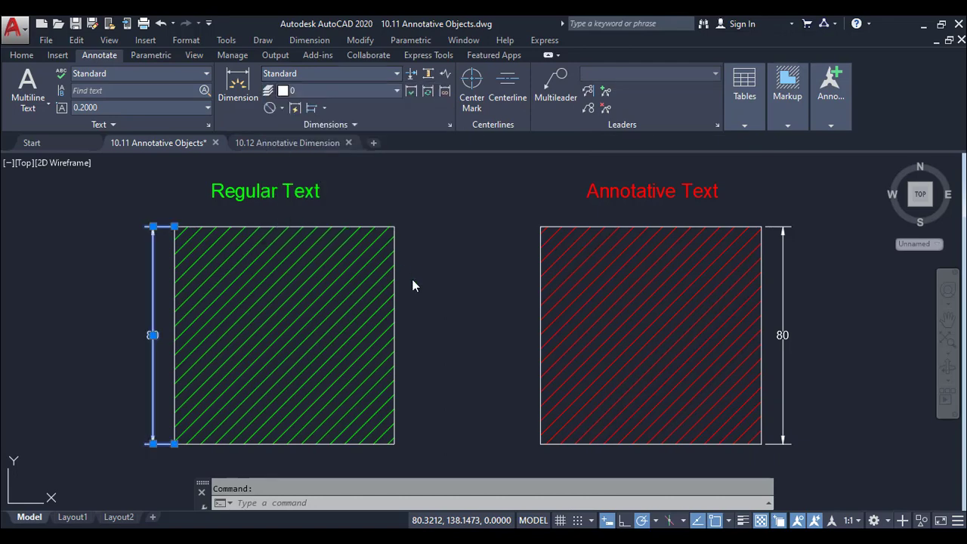
left_click(305, 188)
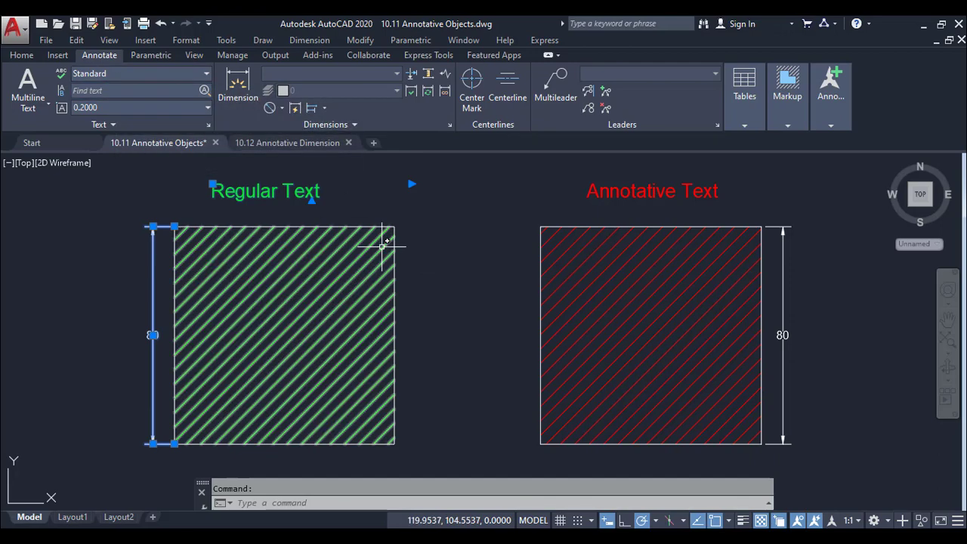
key("Escape")
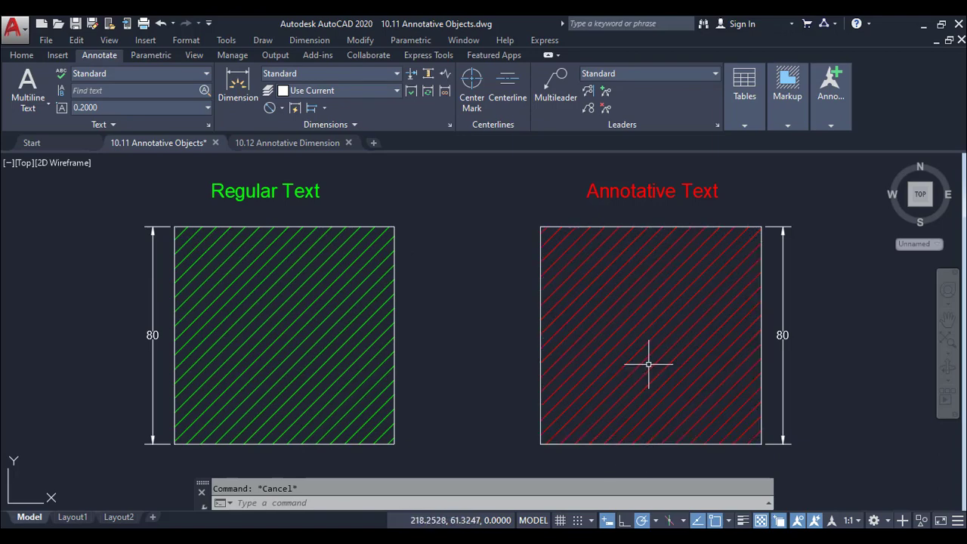
Turn off showing annotation objects at all scales and automatic scale adding, and set the annotation scale to 1:16
mouse_move(651, 364)
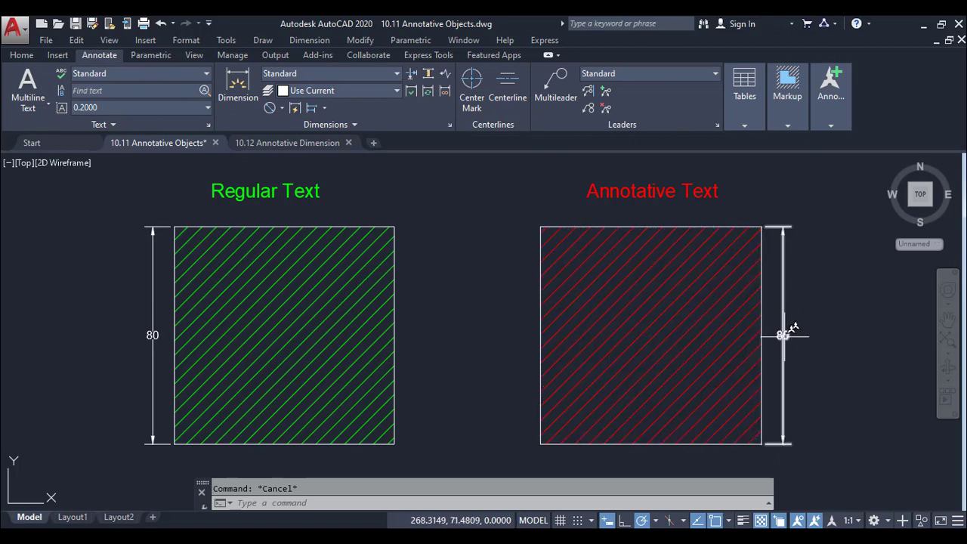
mouse_move(784, 335)
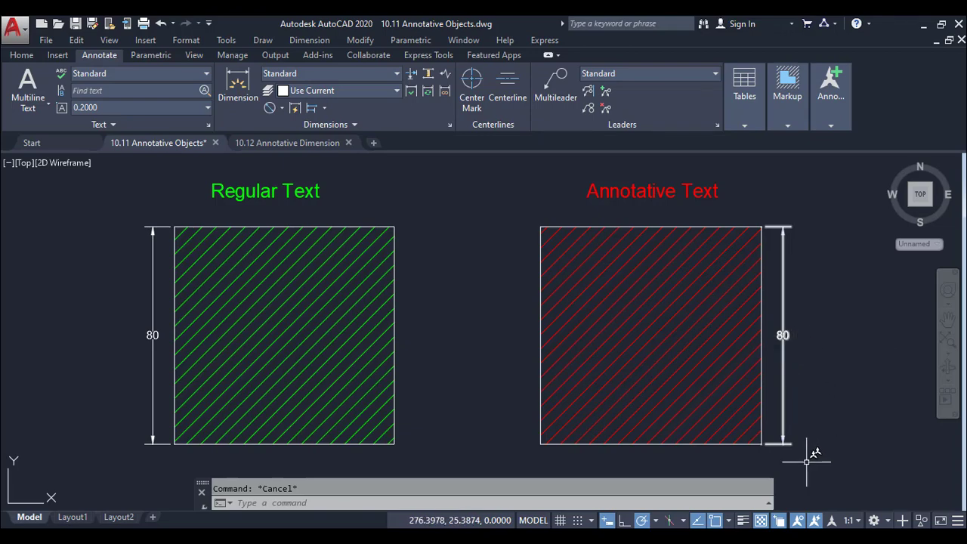
left_click(814, 521)
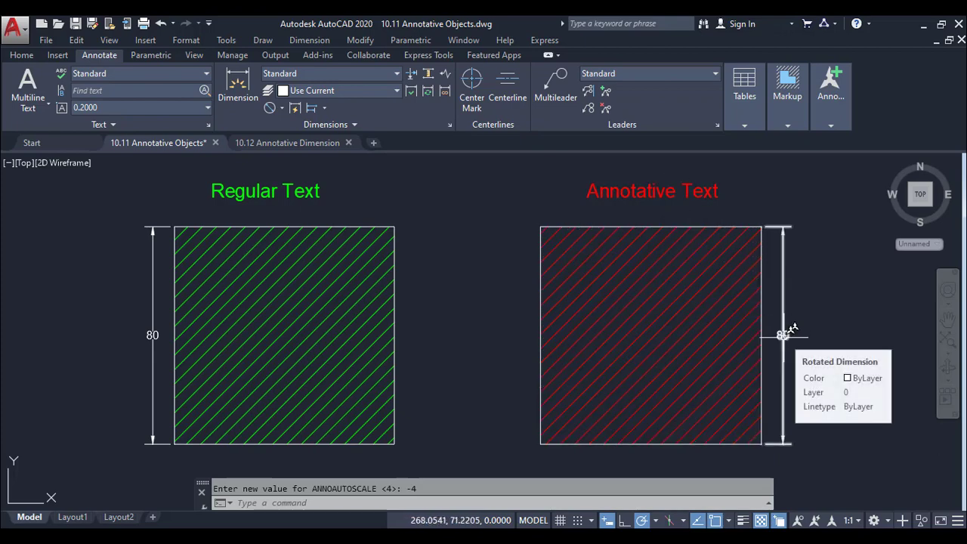
left_click(849, 521)
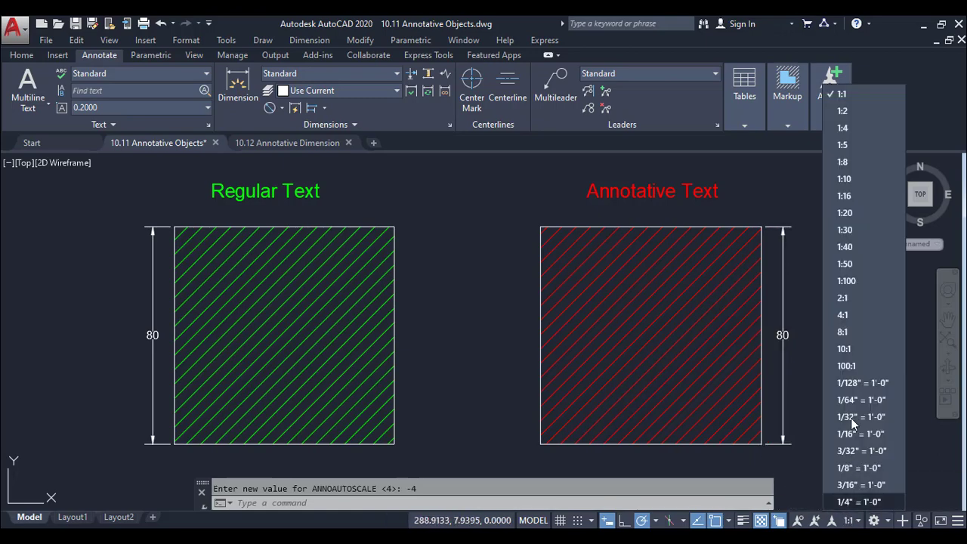
left_click(854, 197)
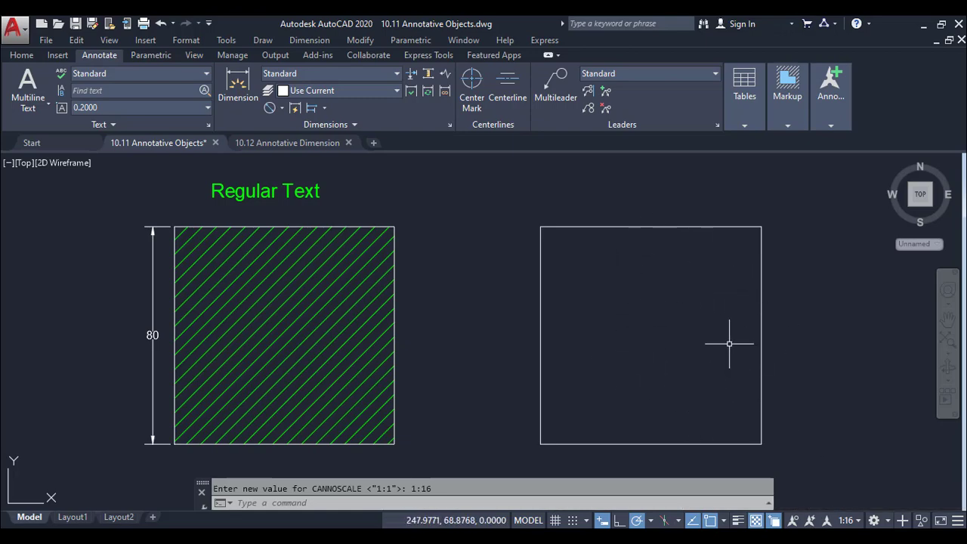
Show annotation objects at all scales and turn on automatic adding of scales when the annotation scale changes
left_click(791, 520)
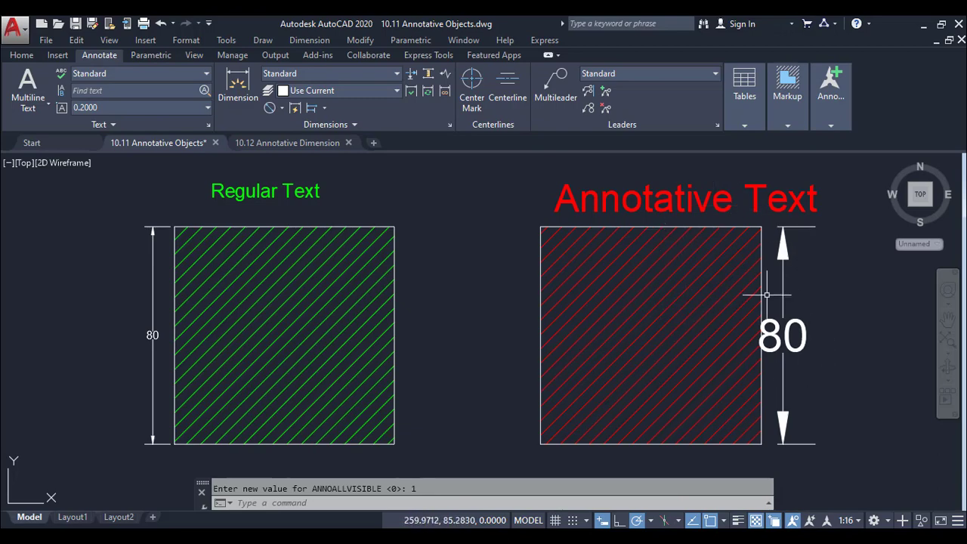
left_click(811, 521)
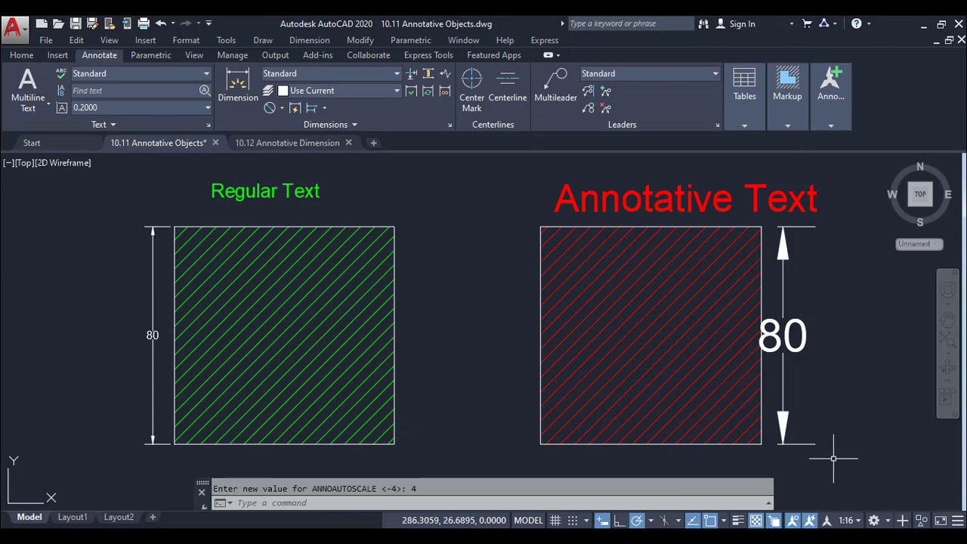
Browse the drawing's scale list from the metric ratios through the architectural scales, and leave it without making changes
mouse_move(829, 127)
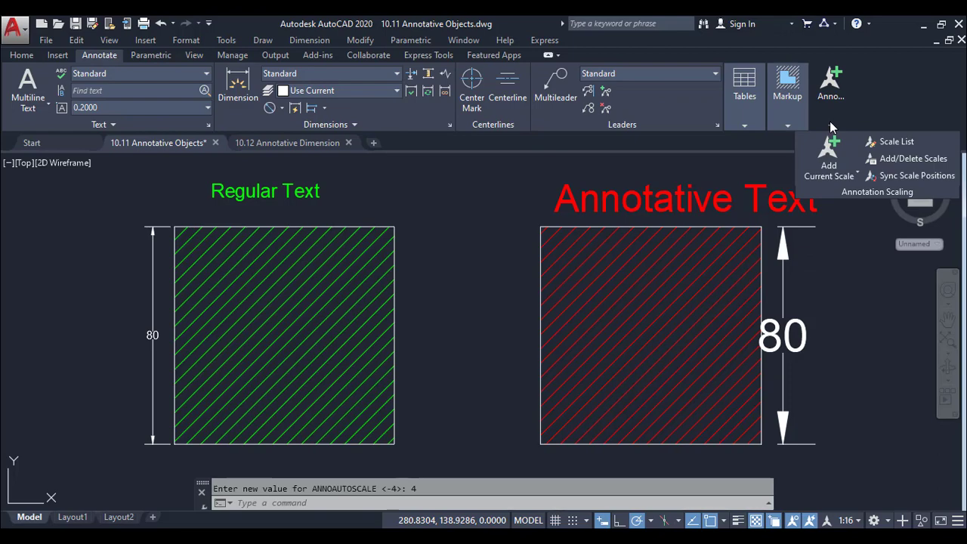
left_click(899, 142)
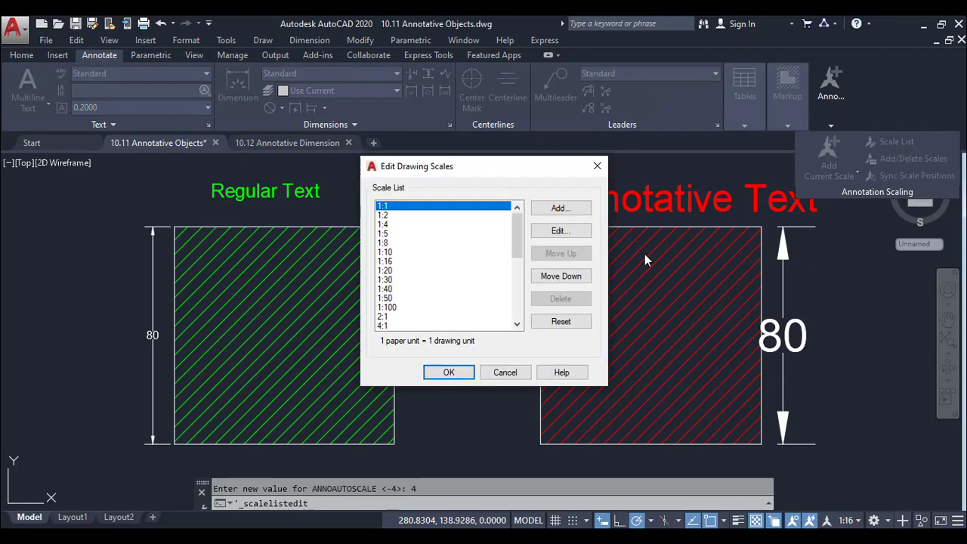
scroll(434, 231, "down", 1)
scroll(432, 236, "down", 5)
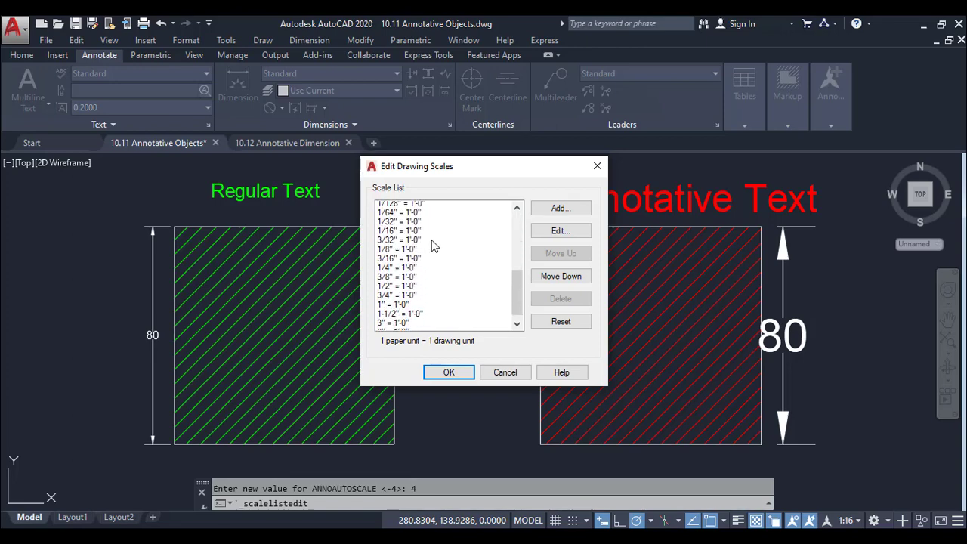
scroll(427, 244, "up", 8)
scroll(420, 269, "down", 1)
scroll(411, 292, "down", 2)
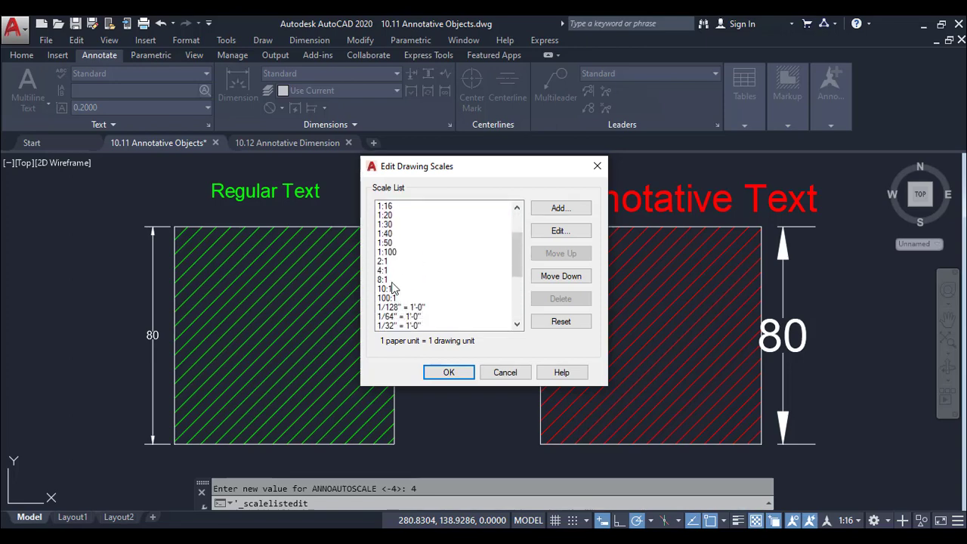
left_click(391, 288)
left_click(400, 298)
scroll(408, 296, "down", 4)
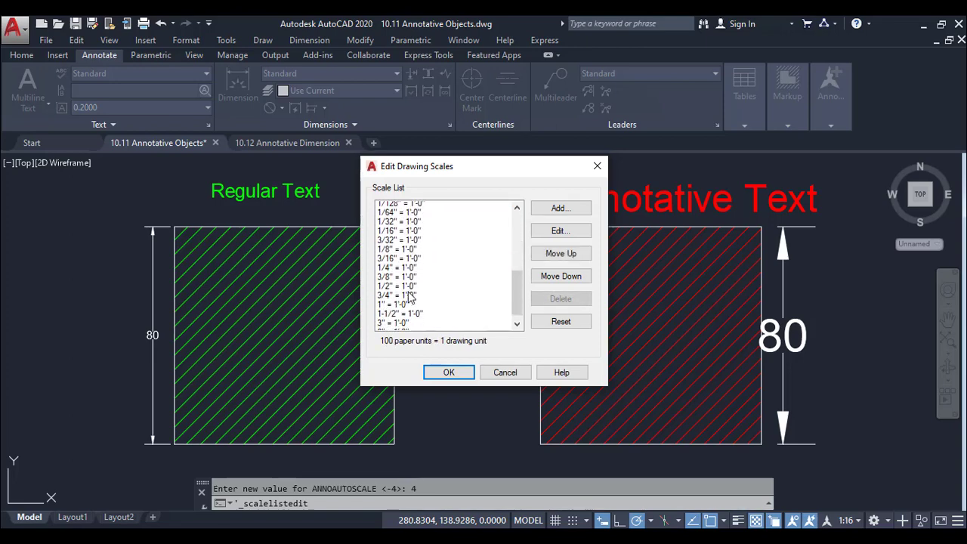
scroll(415, 291, "down", 1)
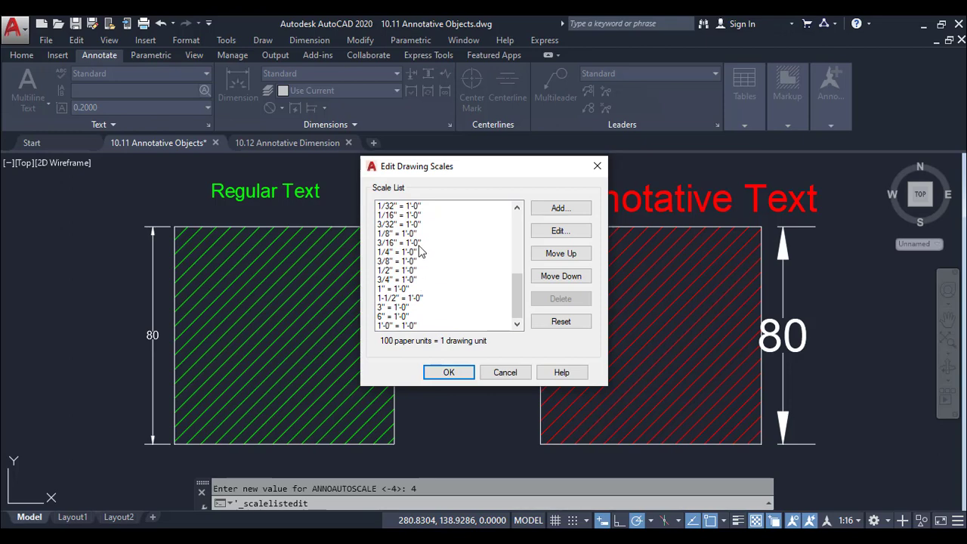
scroll(415, 290, "up", 7)
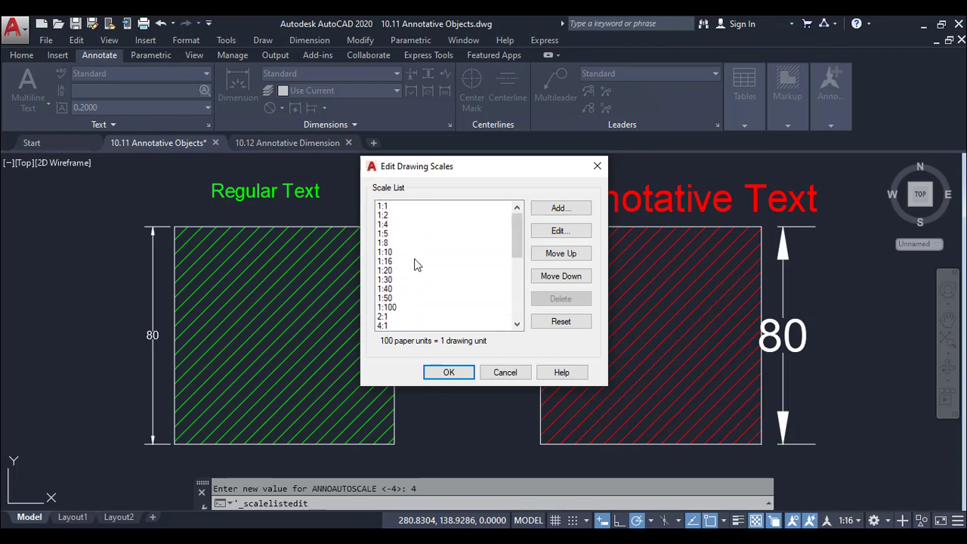
left_click(420, 234)
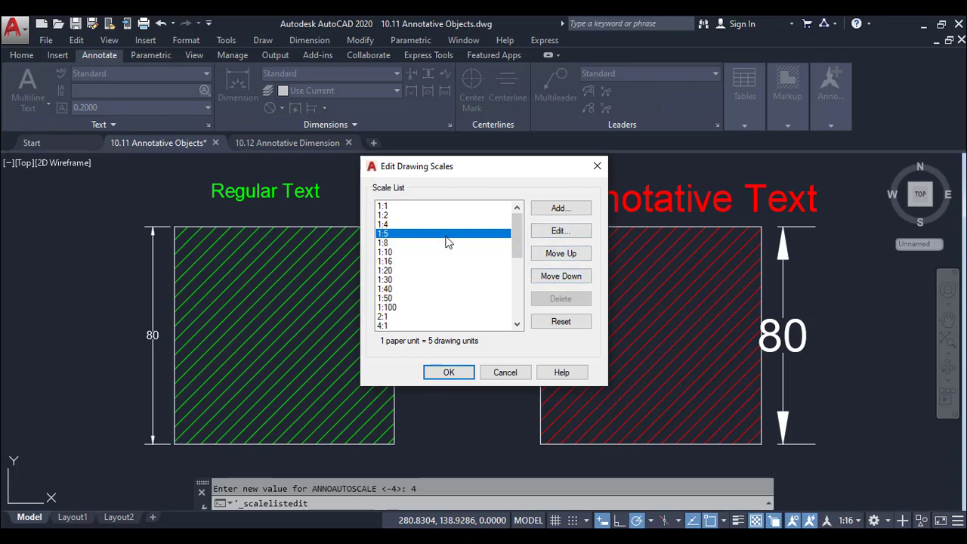
left_click(505, 371)
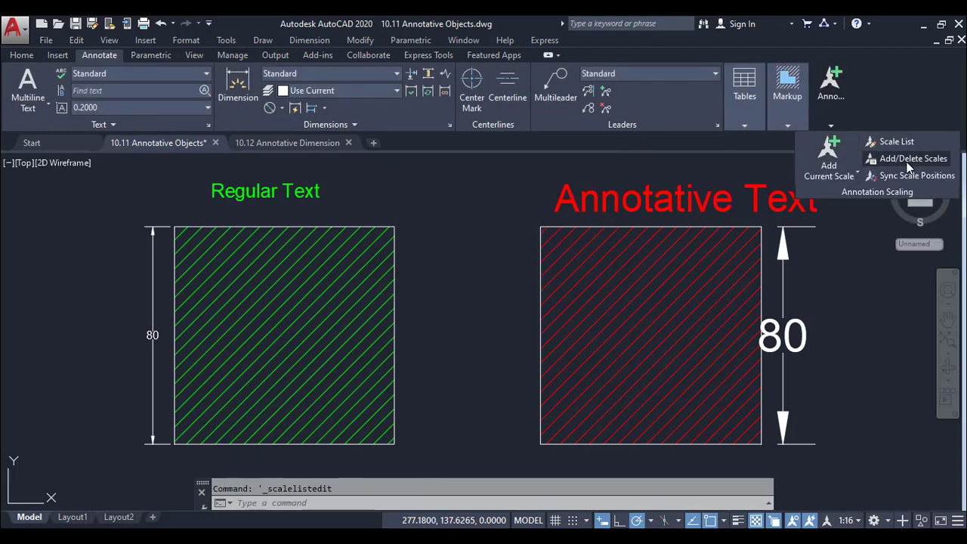
Review the scales that can be added to the annotative dimension beside the red hatch, and delete its 1:4 scale
left_click(908, 159)
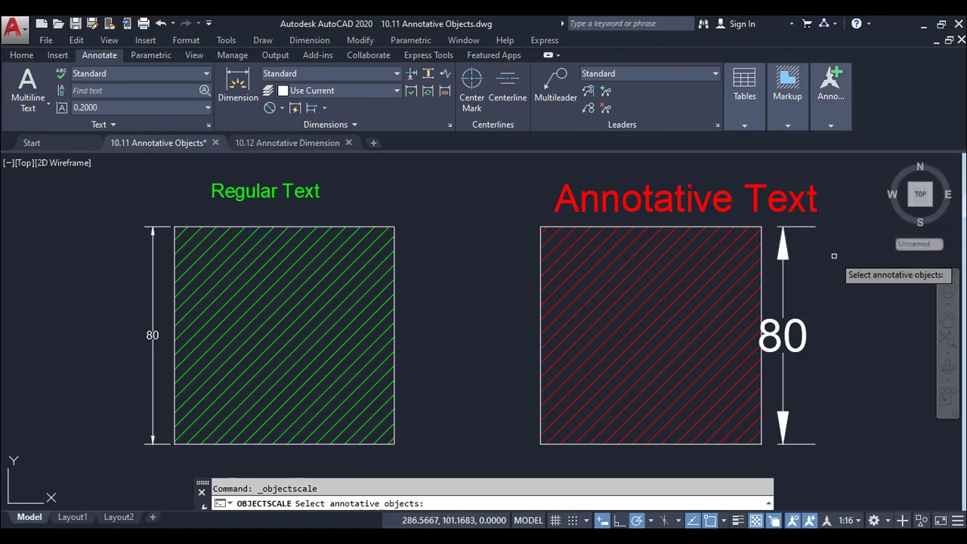
left_click(788, 252)
key("Return")
left_click(580, 326)
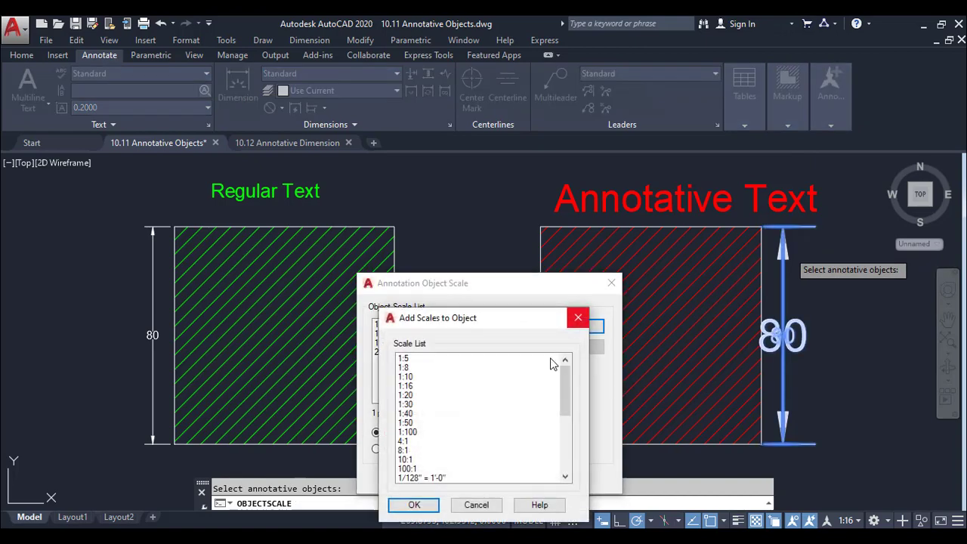
scroll(452, 397, "down", 4)
scroll(446, 407, "down", 1)
scroll(445, 408, "up", 1)
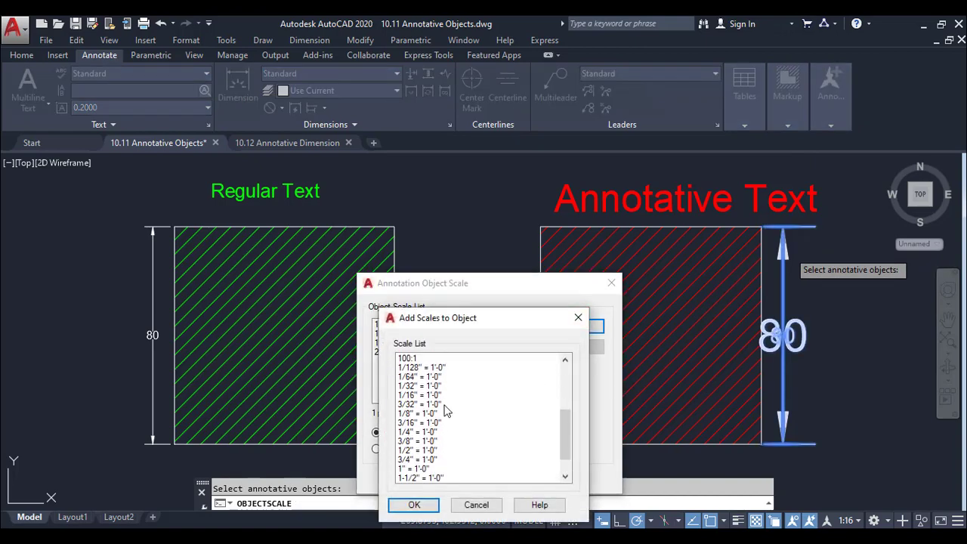
scroll(447, 423, "up", 4)
left_click(468, 503)
left_click(402, 342)
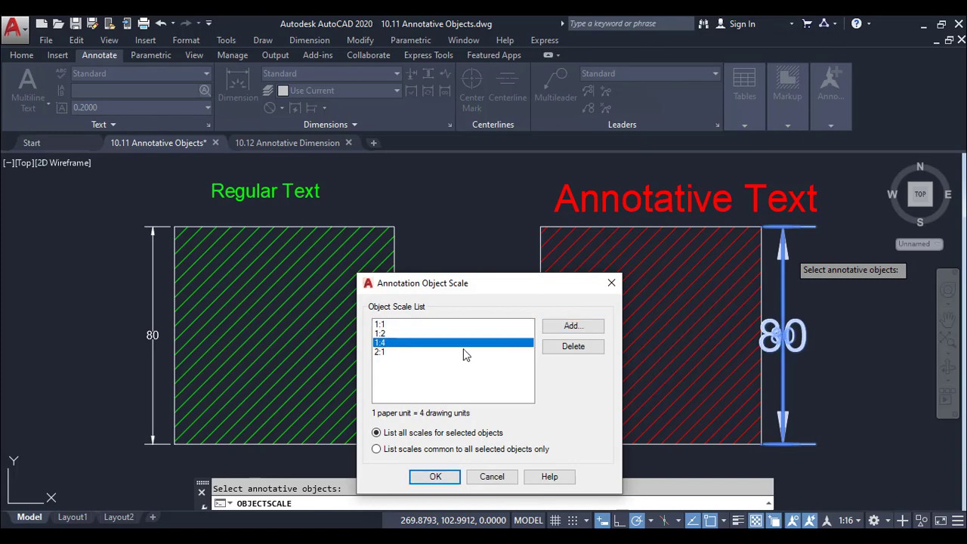
left_click(565, 351)
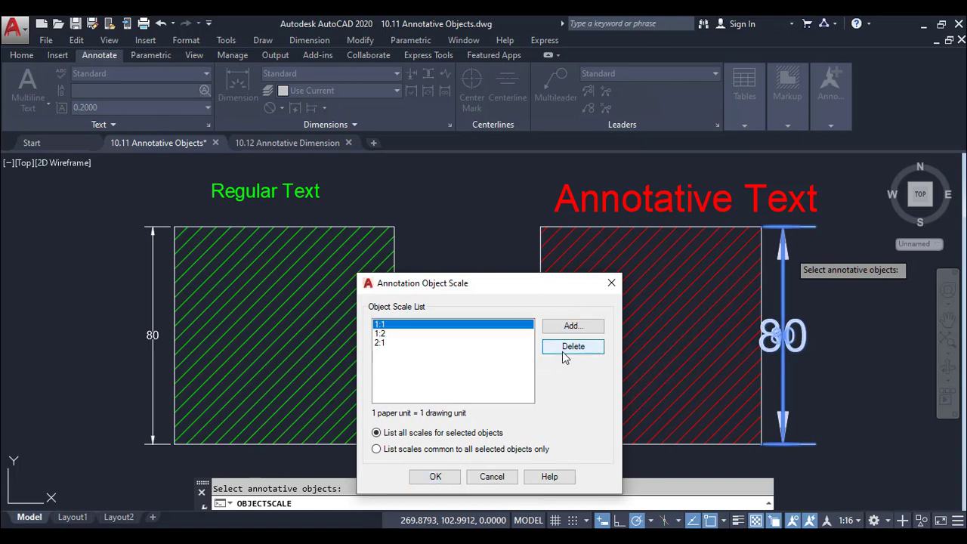
left_click(435, 476)
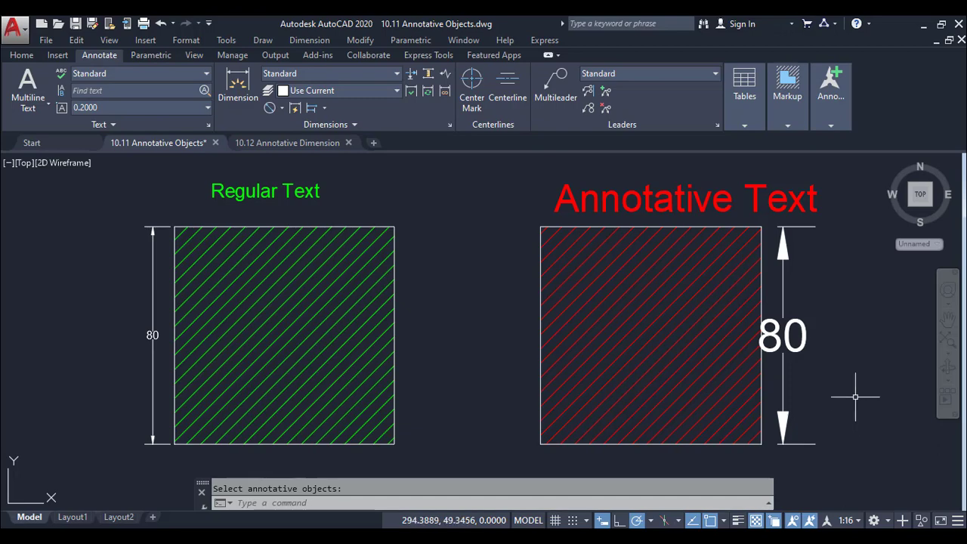
Set the annotation scale to 1:1 and review the Annotative text style's settings with the Annotative Text selected
left_click(846, 520)
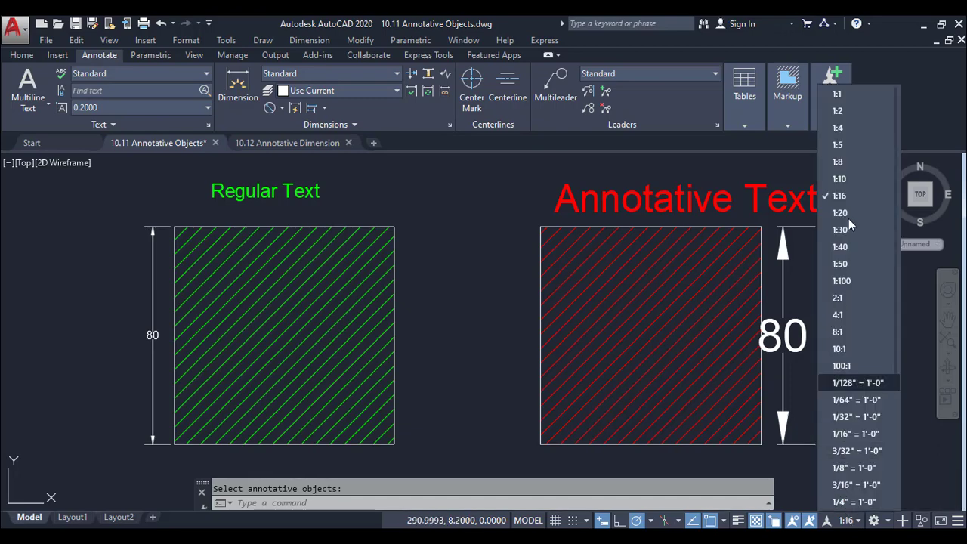
left_click(859, 95)
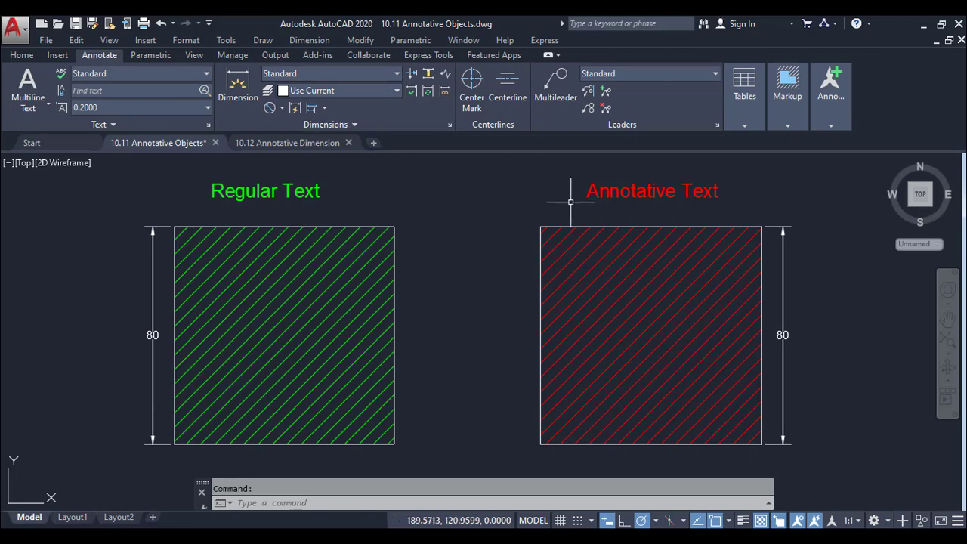
left_click(617, 196)
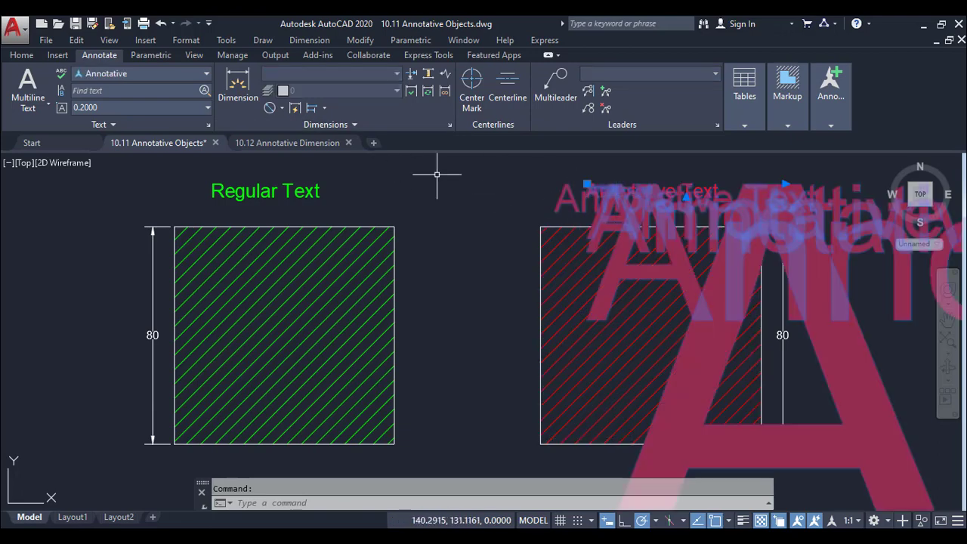
left_click(196, 74)
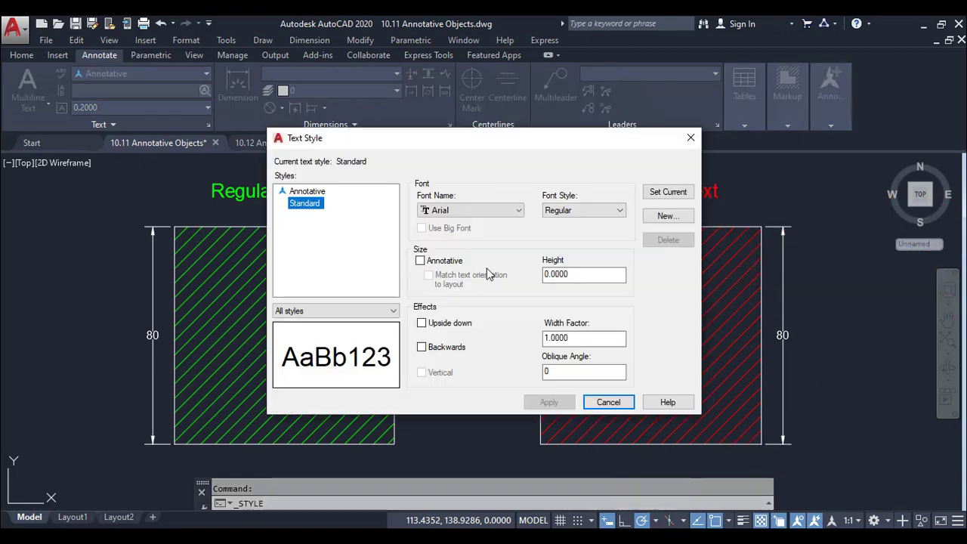
left_click(307, 191)
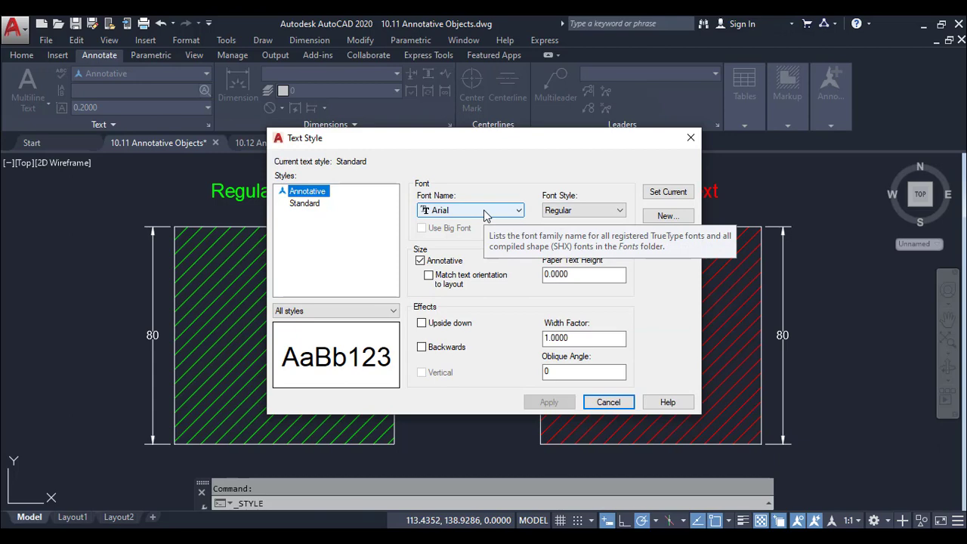
left_click(608, 402)
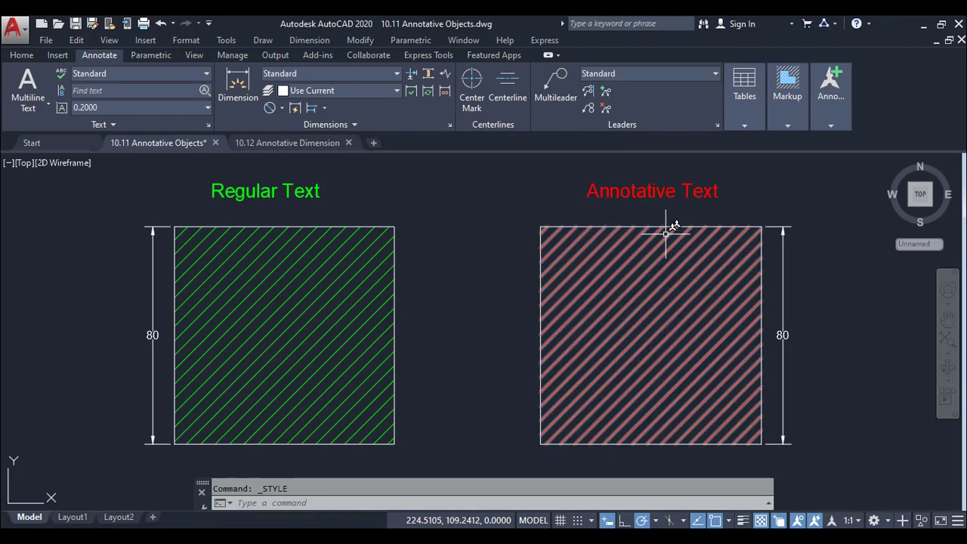
Inspect the Annotative option of the red hatch and finish editing the hatch
left_click(665, 233)
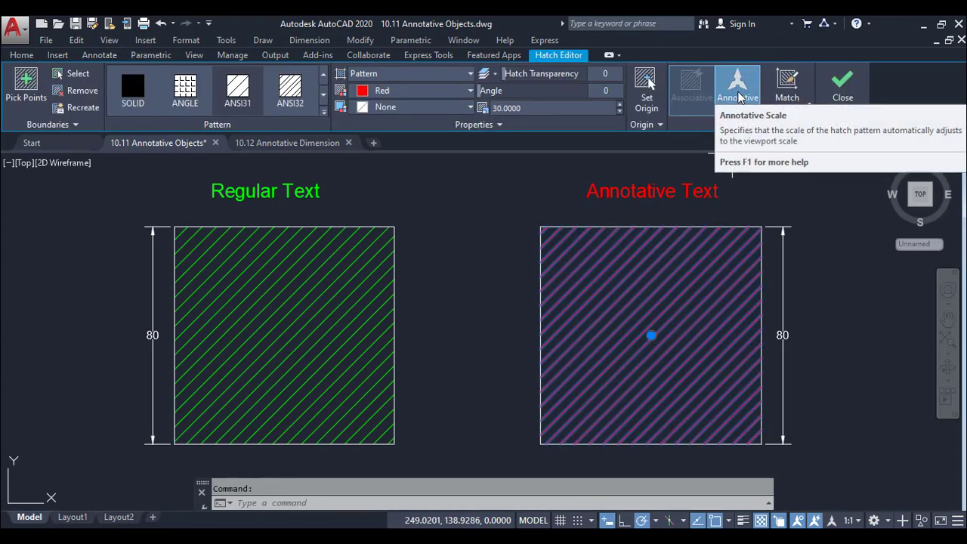
left_click(737, 87)
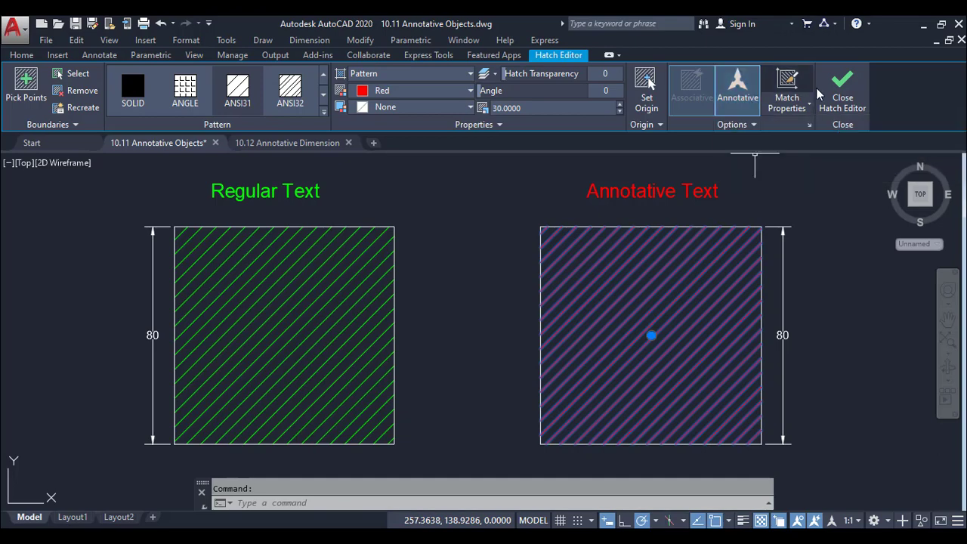
left_click(842, 86)
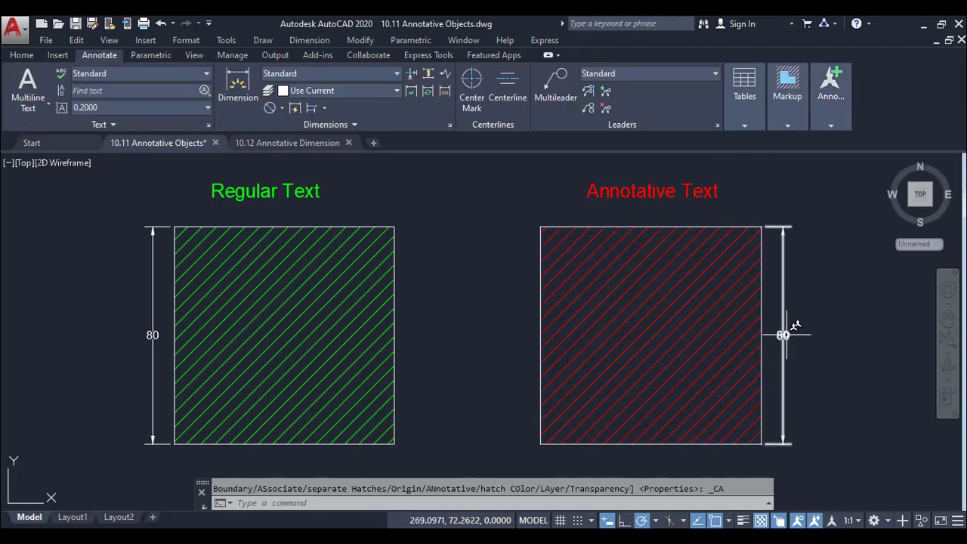
Review the line, arrow and text settings of MY DIM STYLE, the style of the dimension beside the red hatch
left_click(785, 334)
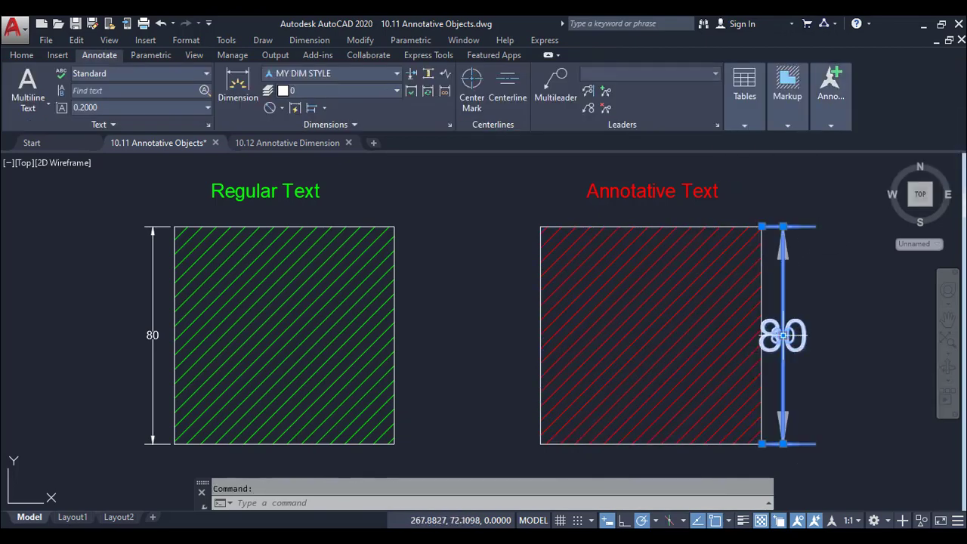
left_click(383, 72)
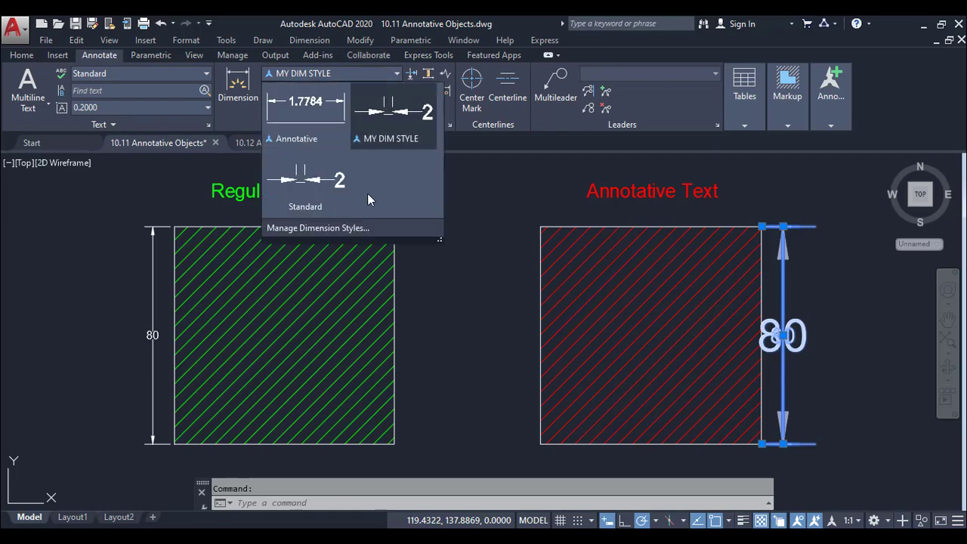
left_click(362, 227)
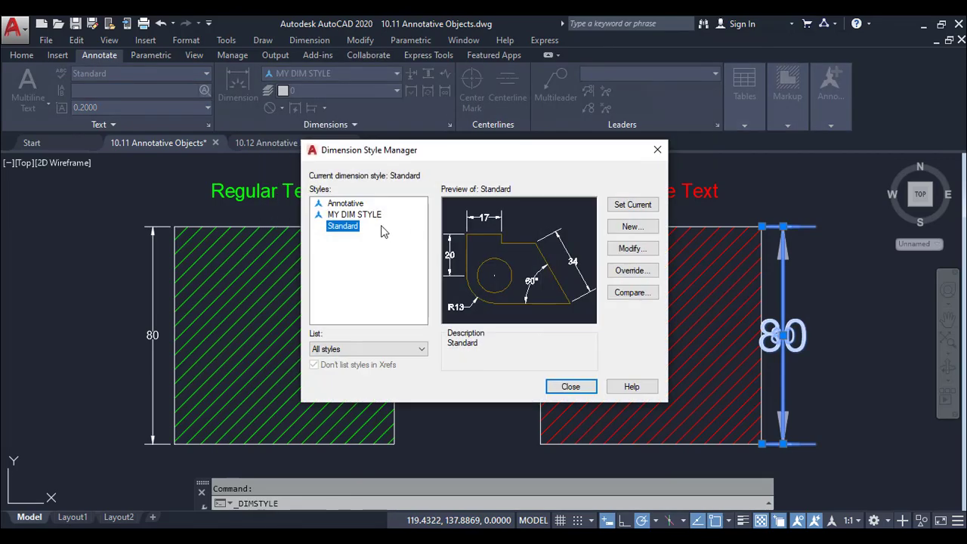
left_click(364, 208)
left_click(363, 219)
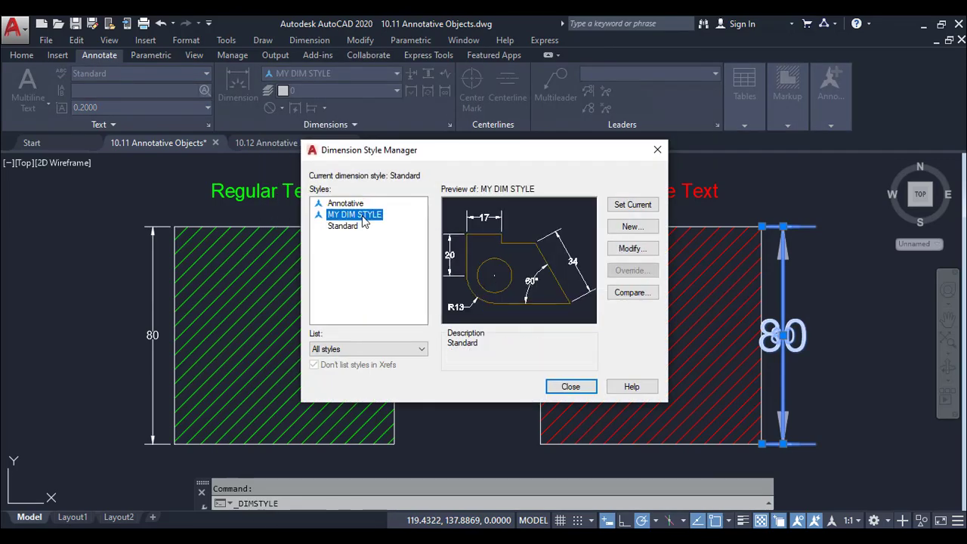
left_click(630, 249)
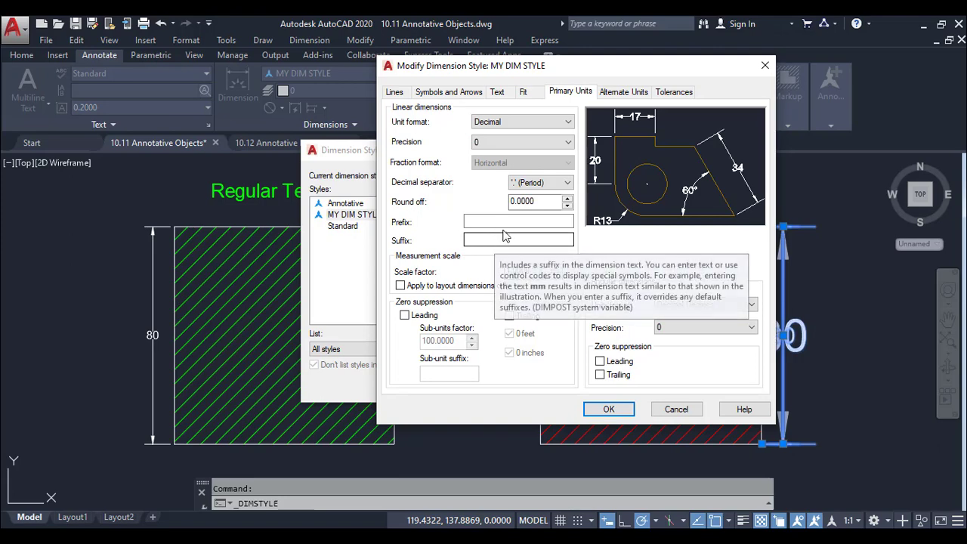
left_click(408, 93)
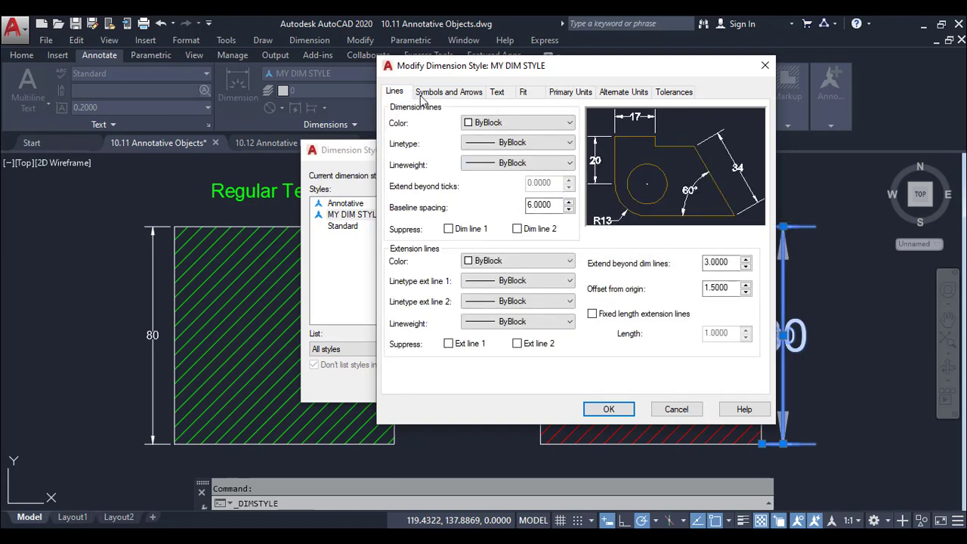
left_click(448, 92)
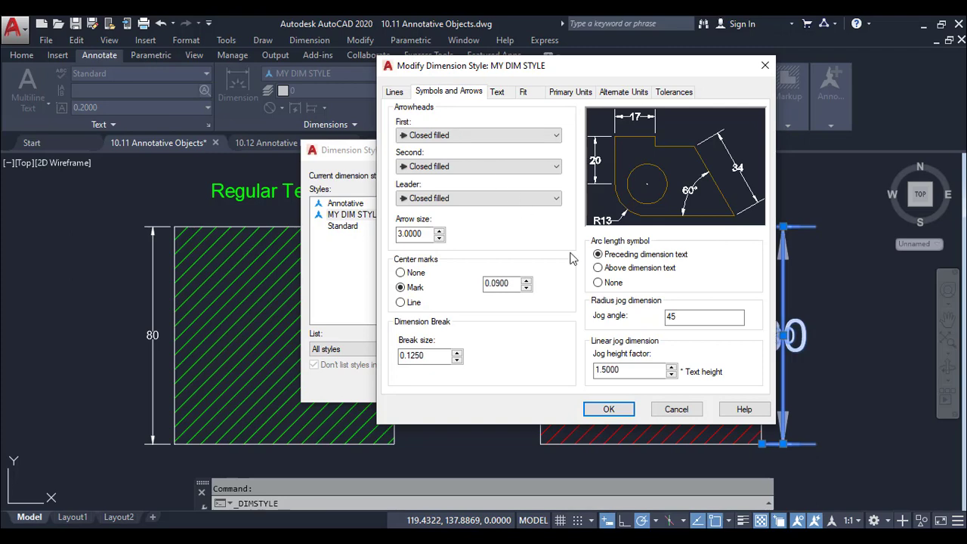
left_click(497, 93)
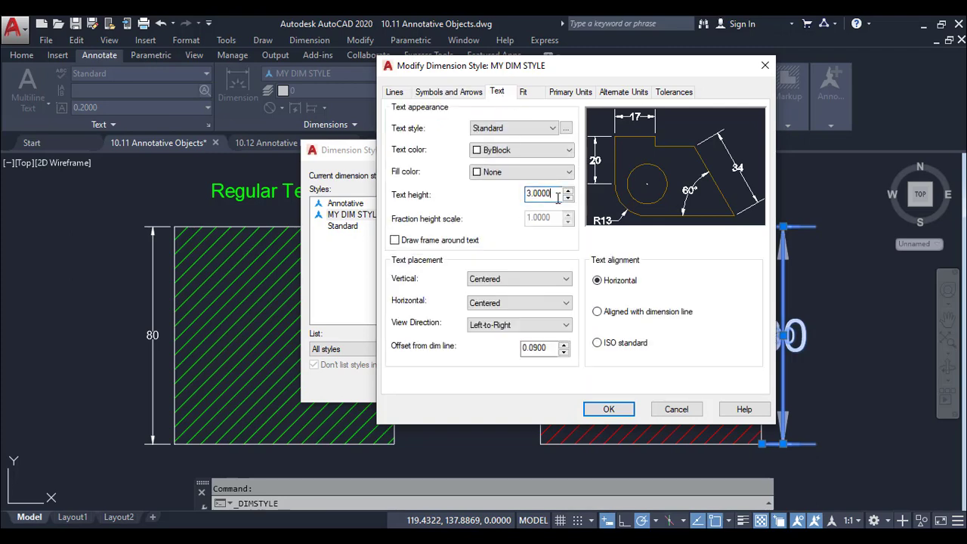
left_click(608, 408)
left_click(572, 386)
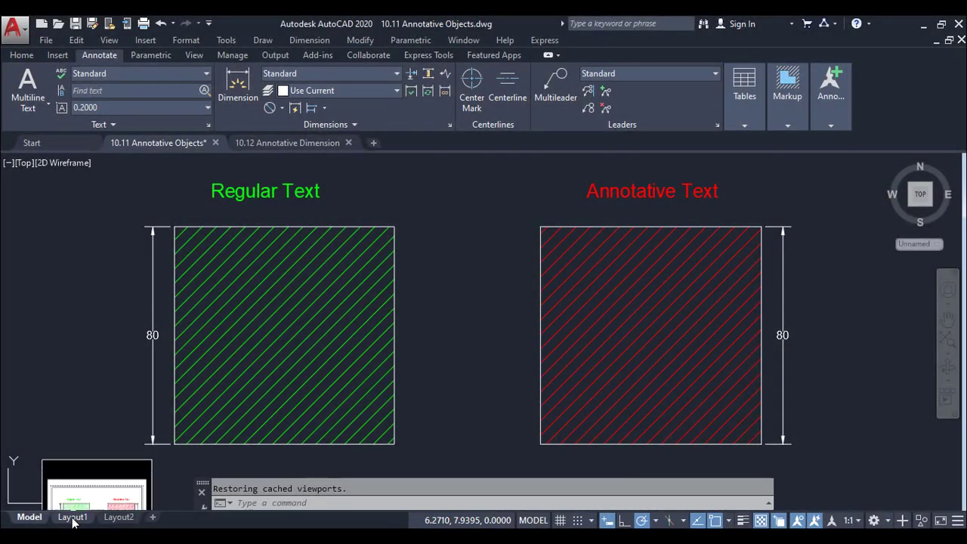
Open Layout1, look over the viewport creation options, and compare the layout with the objects in model space
left_click(72, 517)
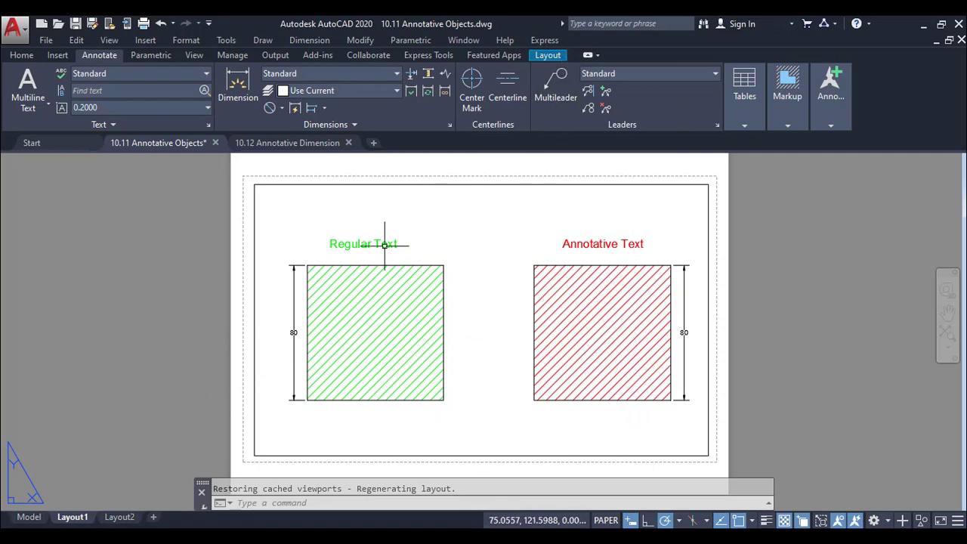
left_click(548, 56)
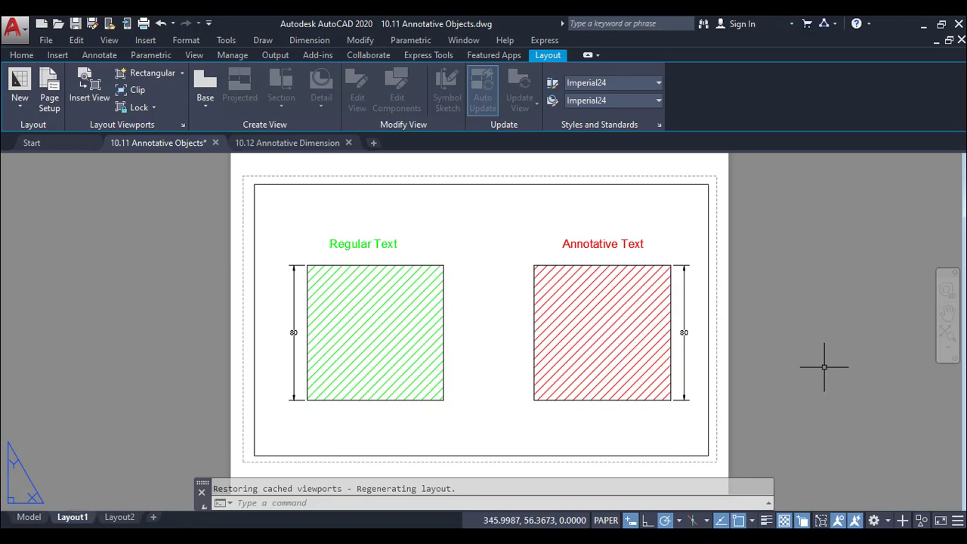
left_click(182, 73)
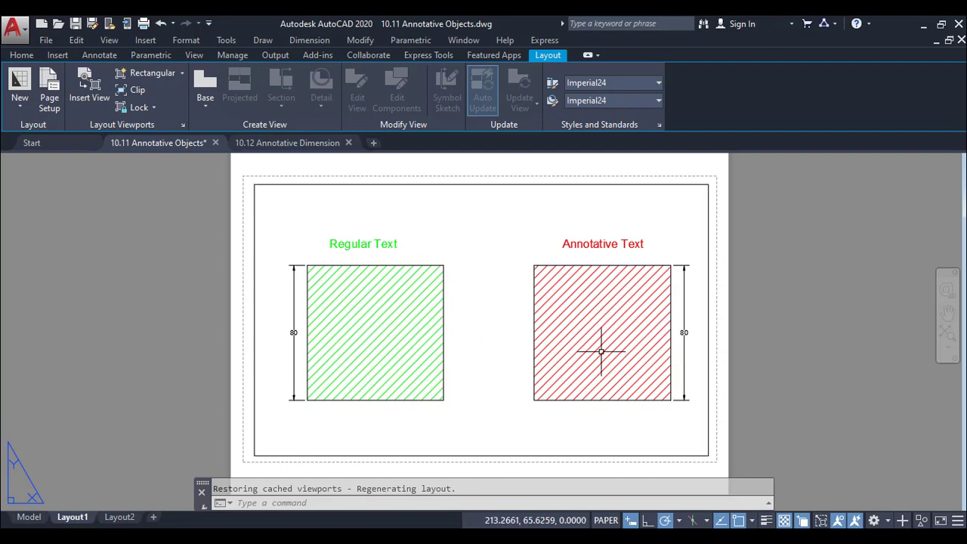
left_click(29, 517)
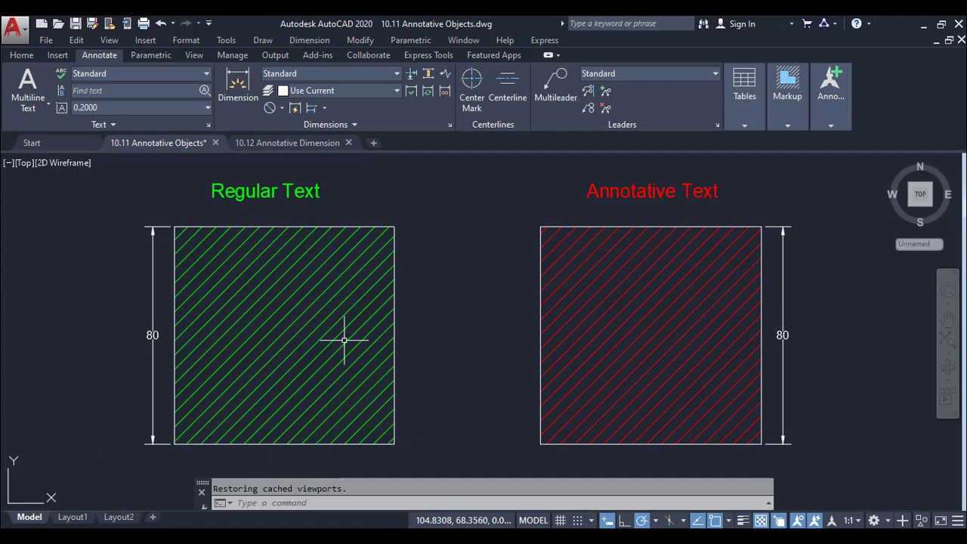
left_click(73, 516)
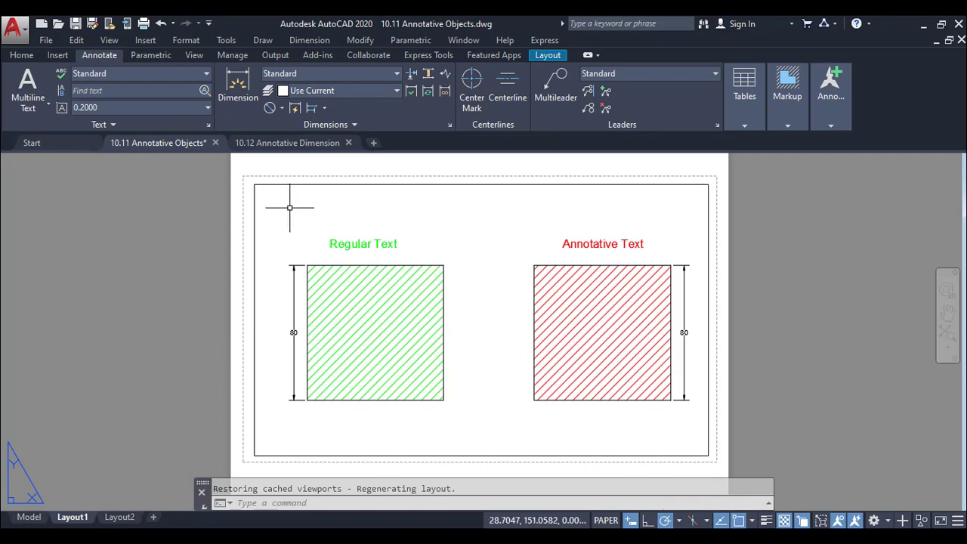
Activate the viewport on Layout1 and set its scale to 1:2
left_click(498, 350)
double_click(499, 350)
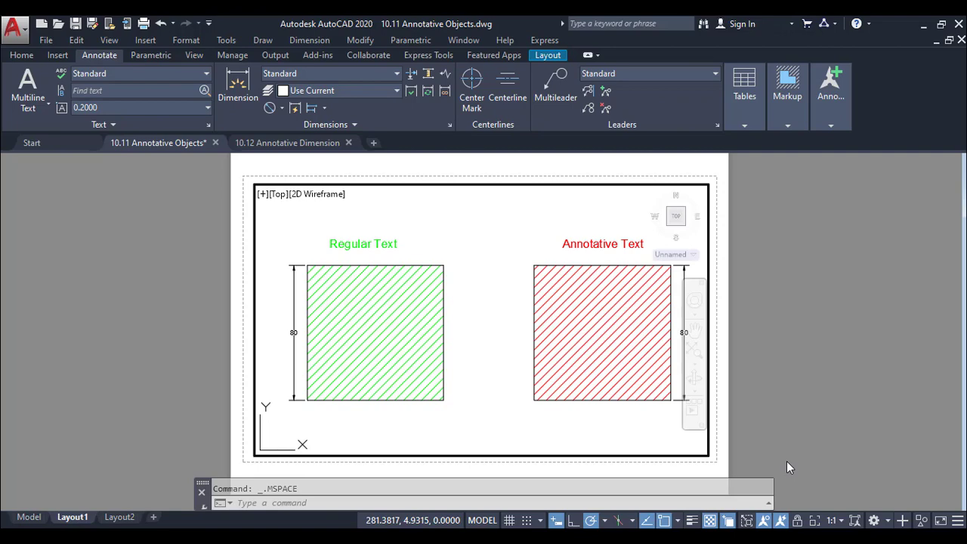
left_click(832, 520)
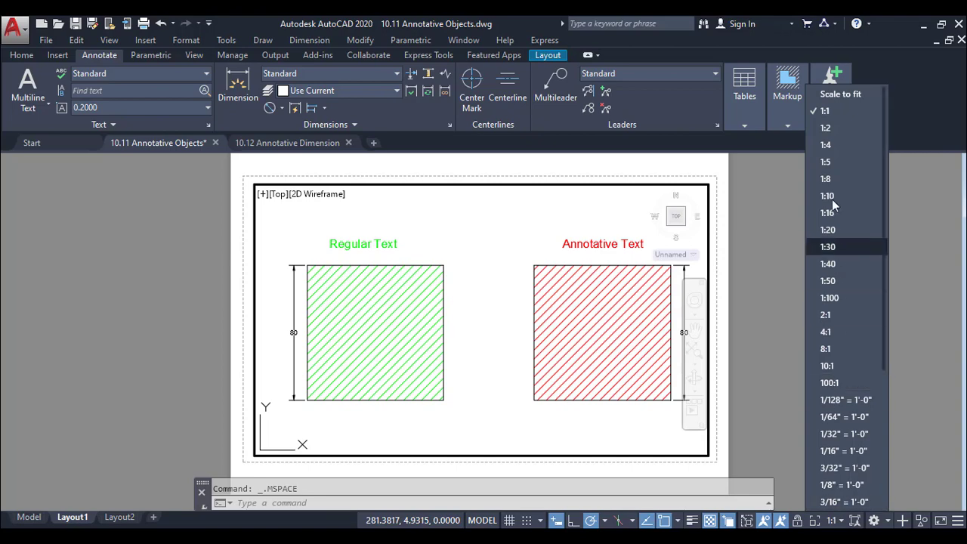
left_click(824, 128)
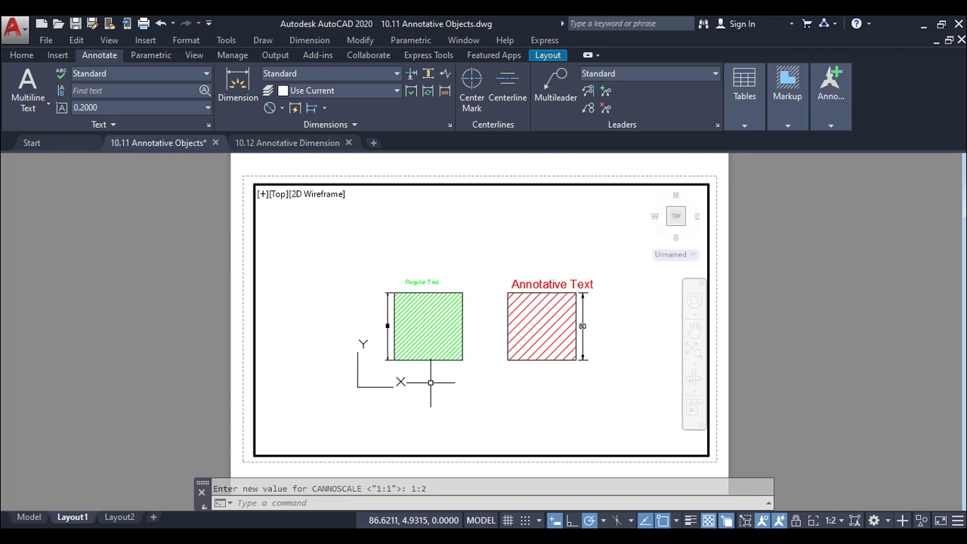
Set the text height of the Standard dimension style to 8
left_click(333, 73)
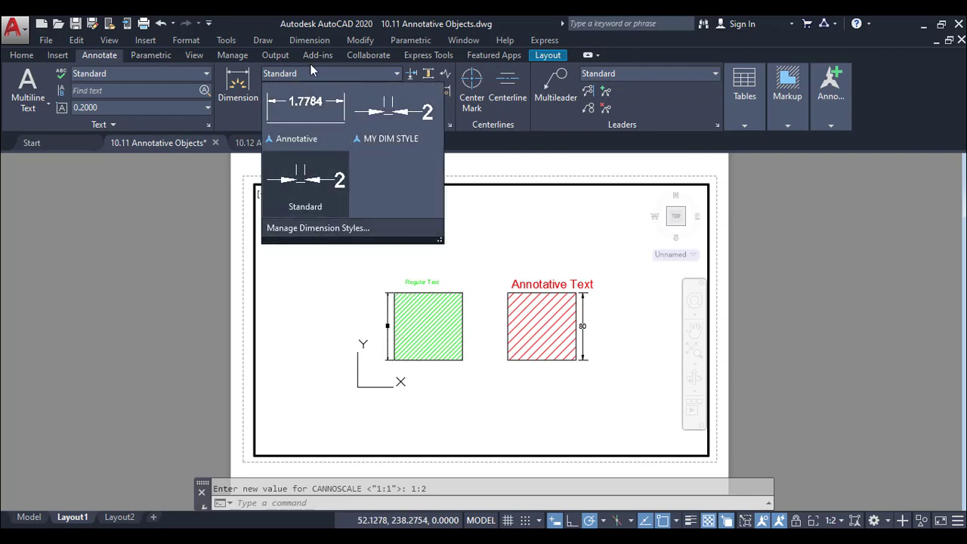
left_click(317, 228)
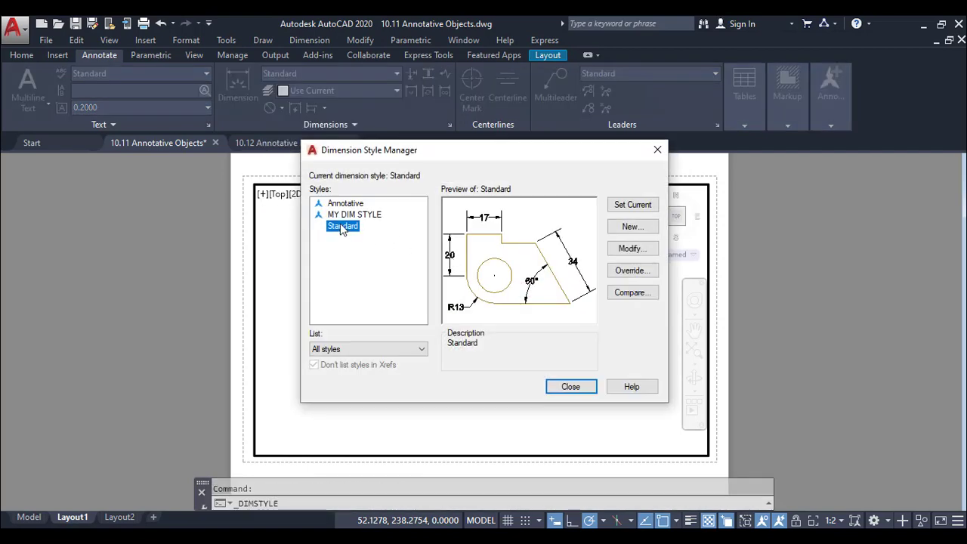
left_click(631, 247)
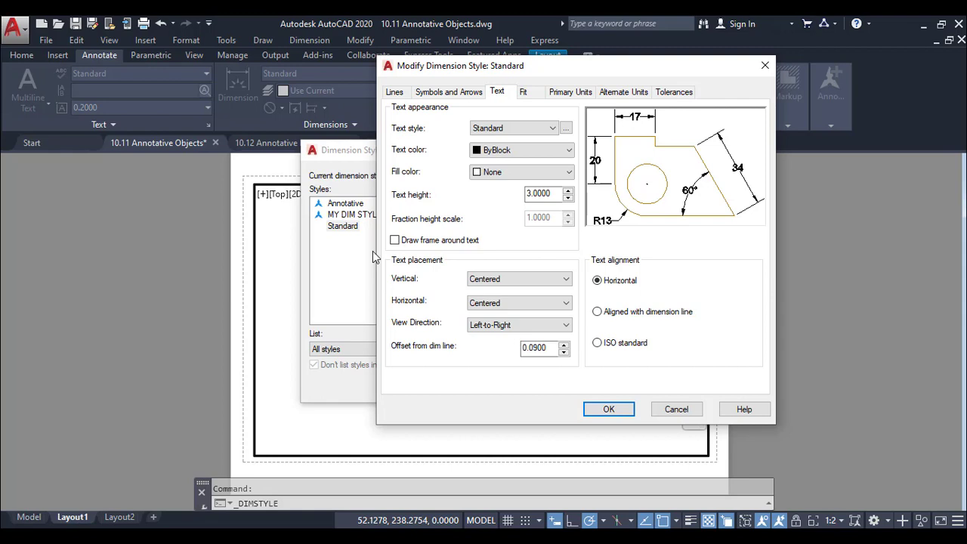
left_click_drag(559, 193, 516, 196)
left_click(609, 409)
left_click(572, 383)
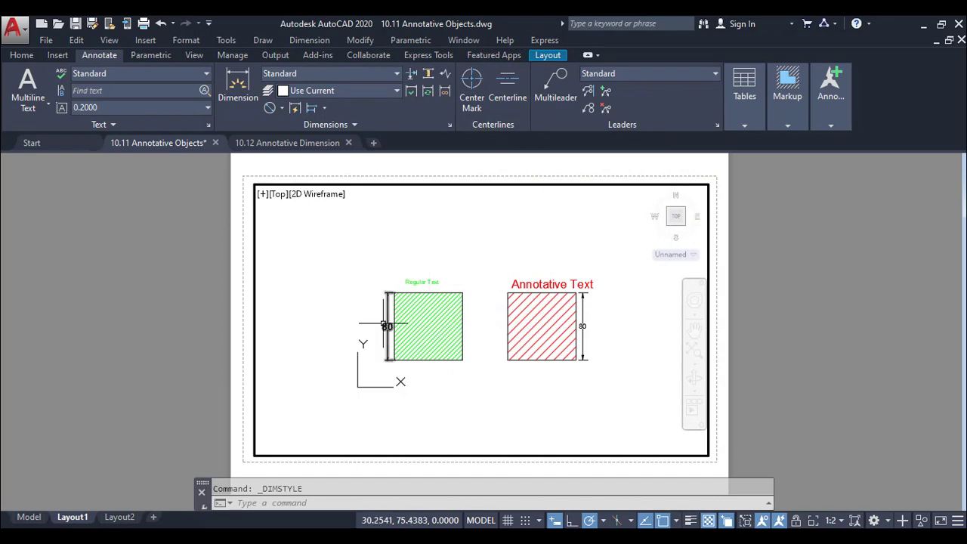
Set the viewport scale to 2:1 and compare the red annotative objects with the green regular ones
left_click(830, 520)
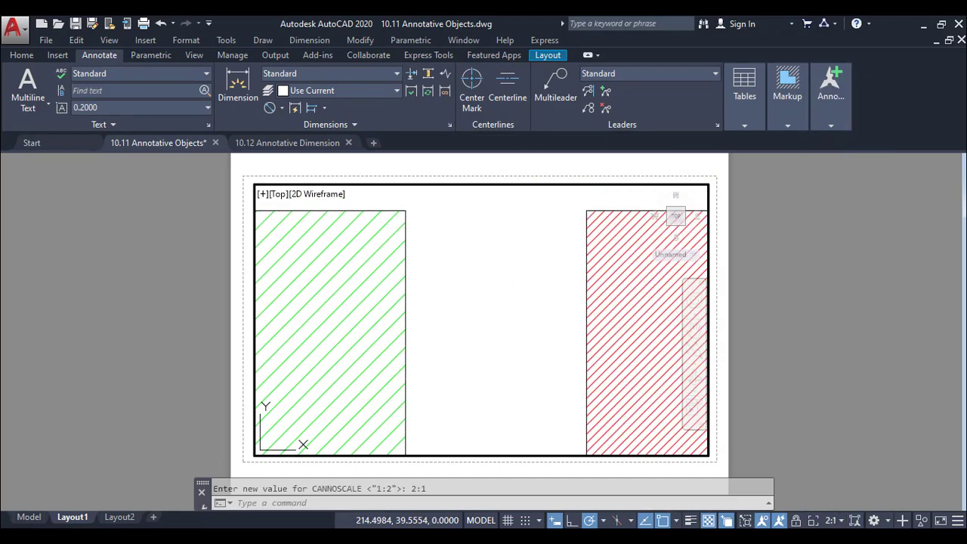
mouse_move(588, 362)
middle_mouse_down()
mouse_move(326, 356)
mouse_move(311, 412)
middle_mouse_up()
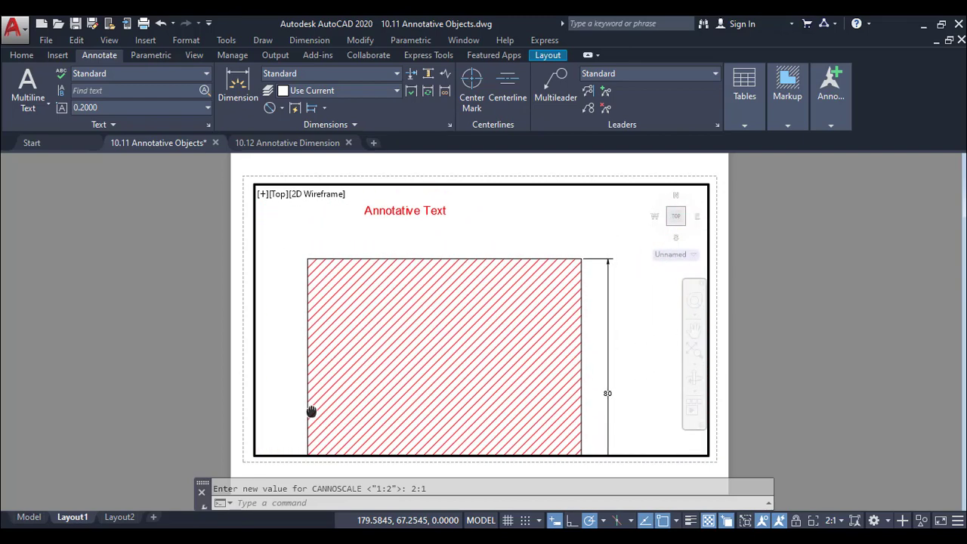
mouse_move(311, 412)
middle_mouse_down()
mouse_move(362, 392)
mouse_move(453, 383)
mouse_move(814, 370)
mouse_move(699, 374)
middle_mouse_up()
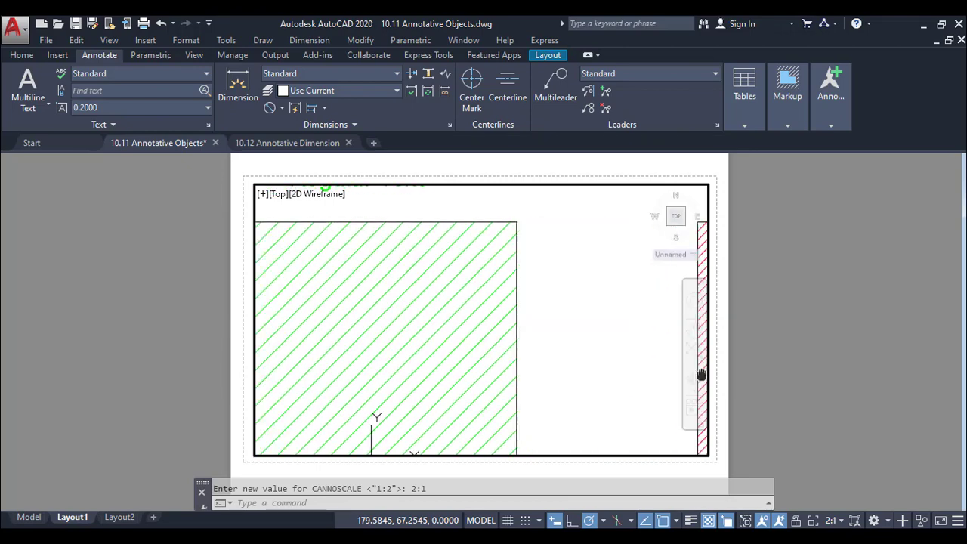
Set the viewport scale to 1:1 and centre both hatched squares in the viewport
left_click(831, 520)
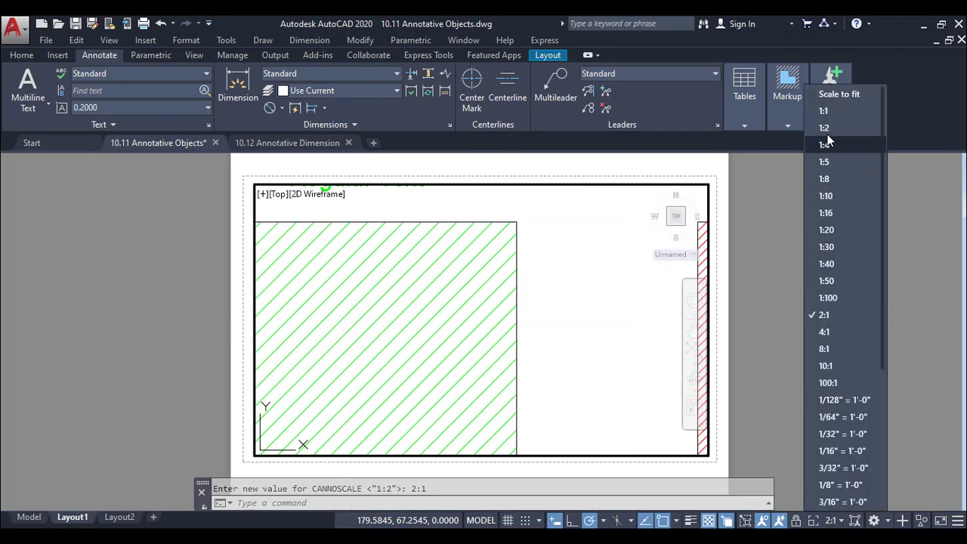
left_click(823, 111)
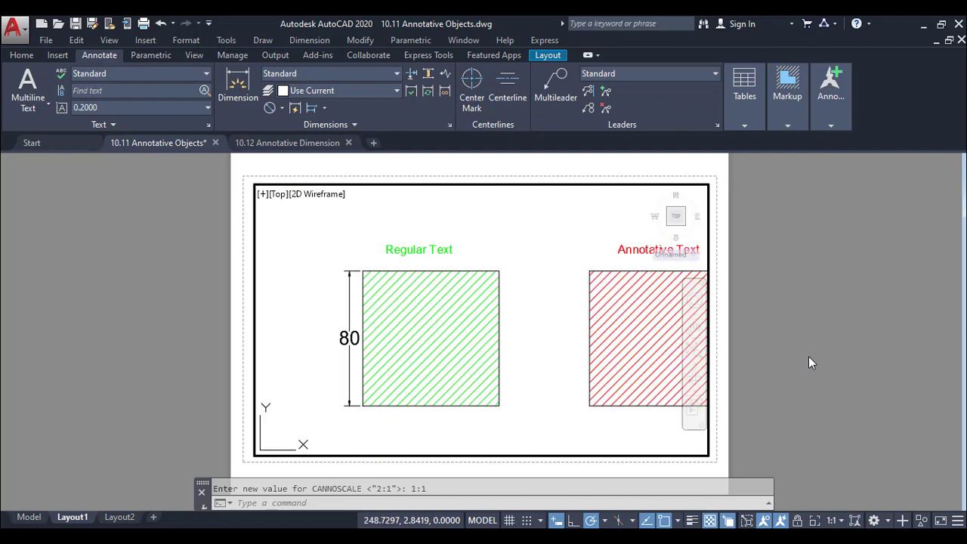
middle_click_drag(652, 358, 537, 363)
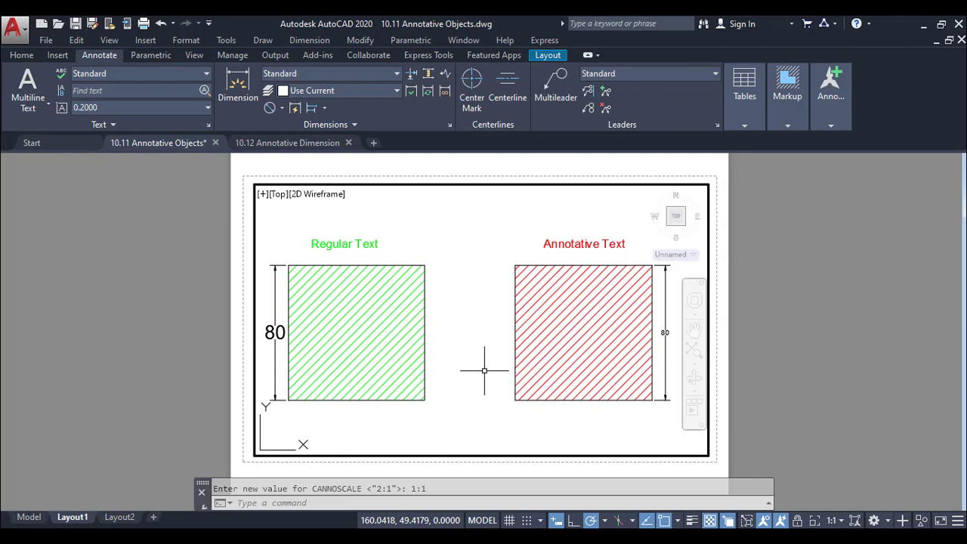
Set the text height of the Standard dimension style to 3 and return to paper space
left_click(380, 74)
left_click(361, 227)
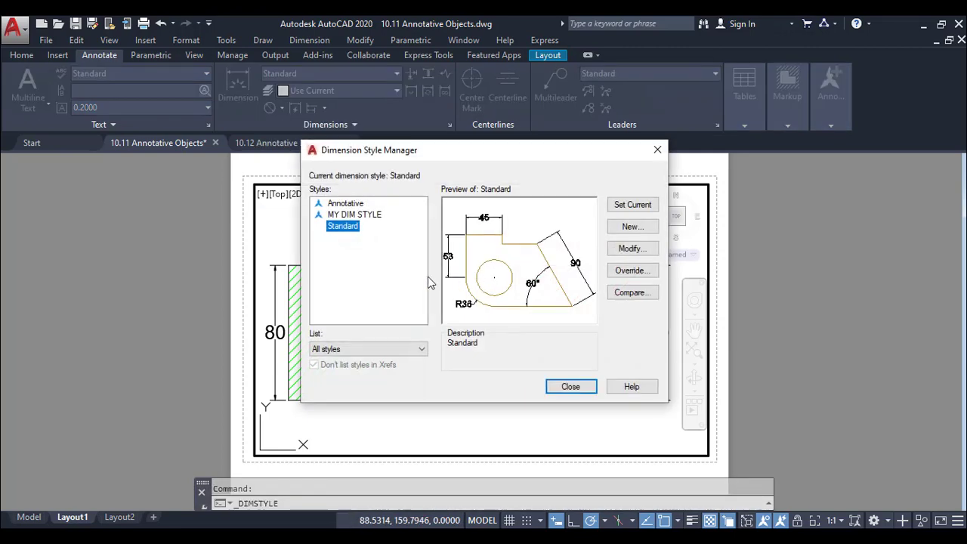
left_click(634, 250)
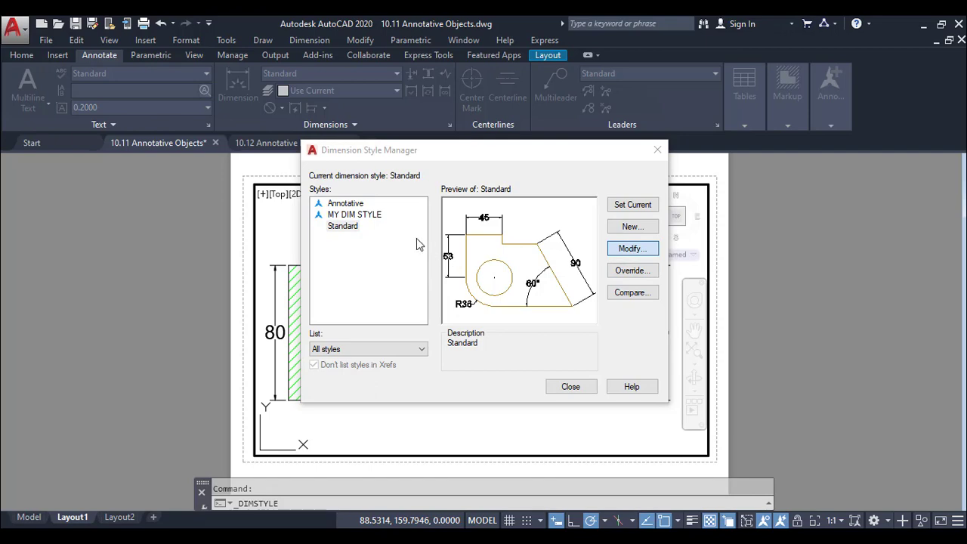
double_click(543, 194)
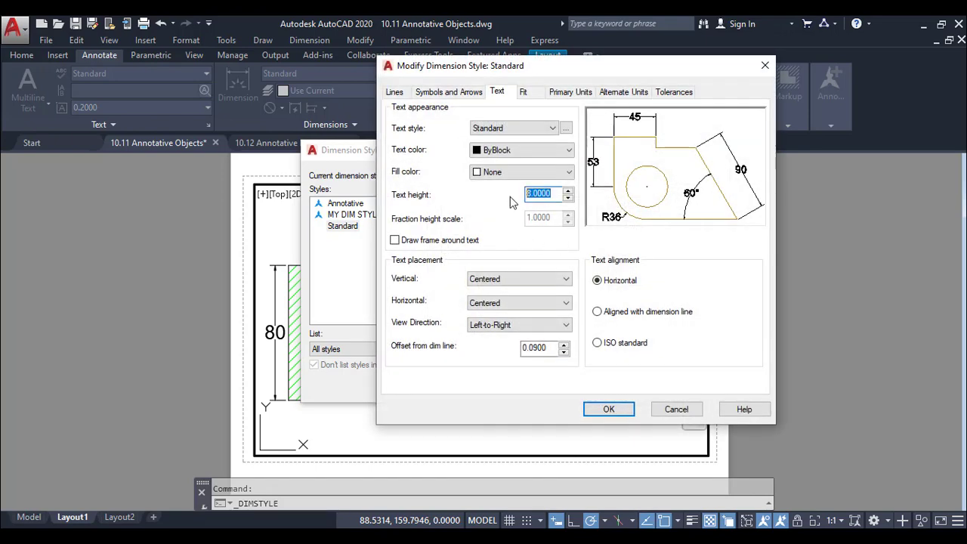
type("3")
left_click(627, 409)
left_click(583, 392)
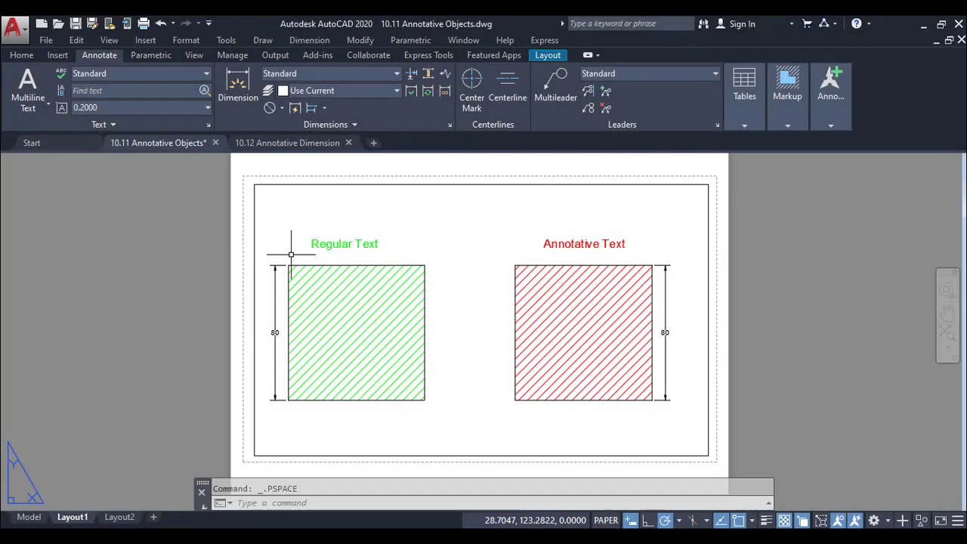
Switch to the 10.12 Annotative Dimension drawing and review the line settings of its ASME dimension style
left_click(277, 147)
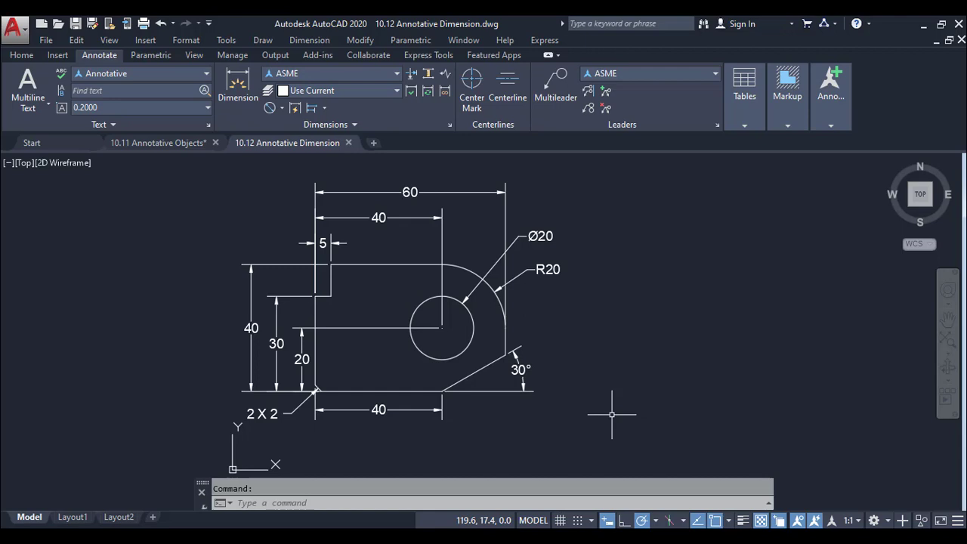
left_click(388, 75)
left_click(354, 228)
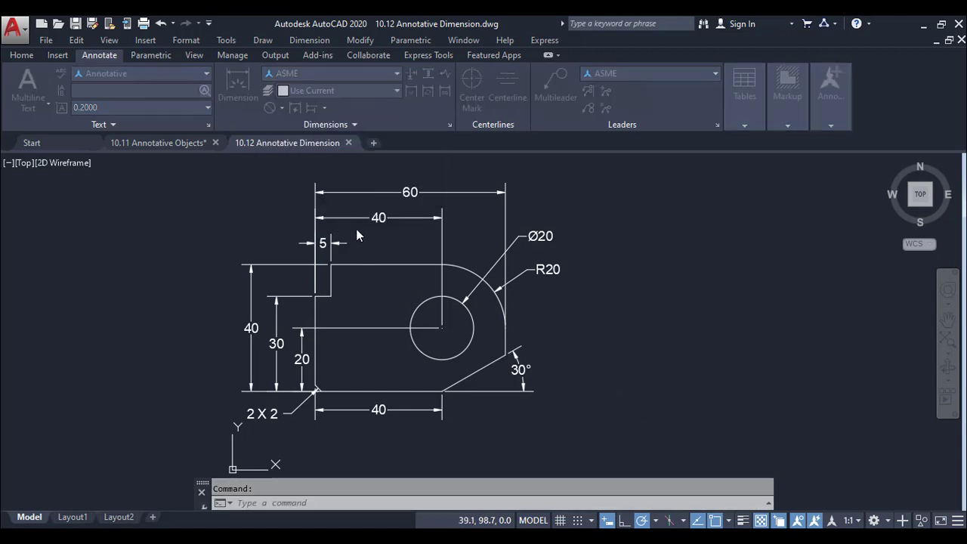
left_click(632, 248)
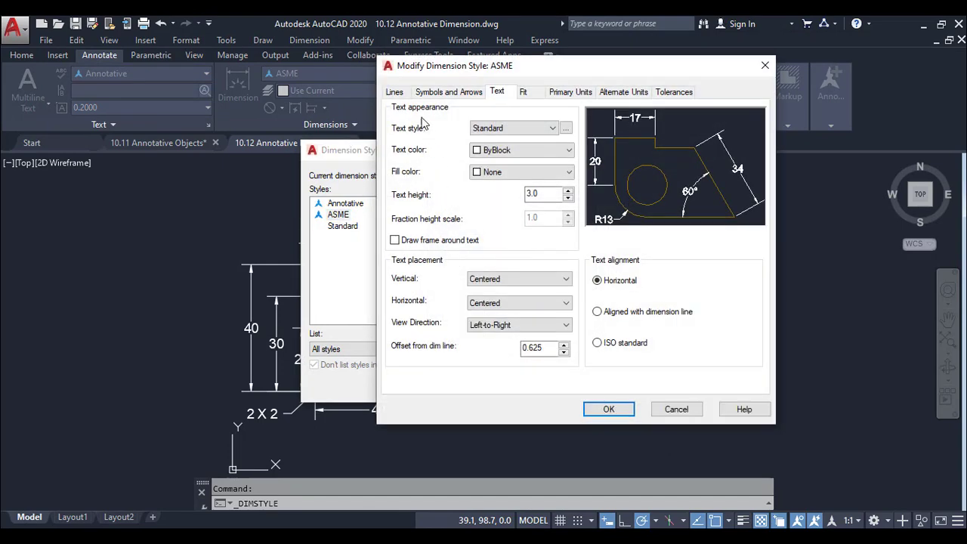
left_click(394, 92)
left_click(548, 206)
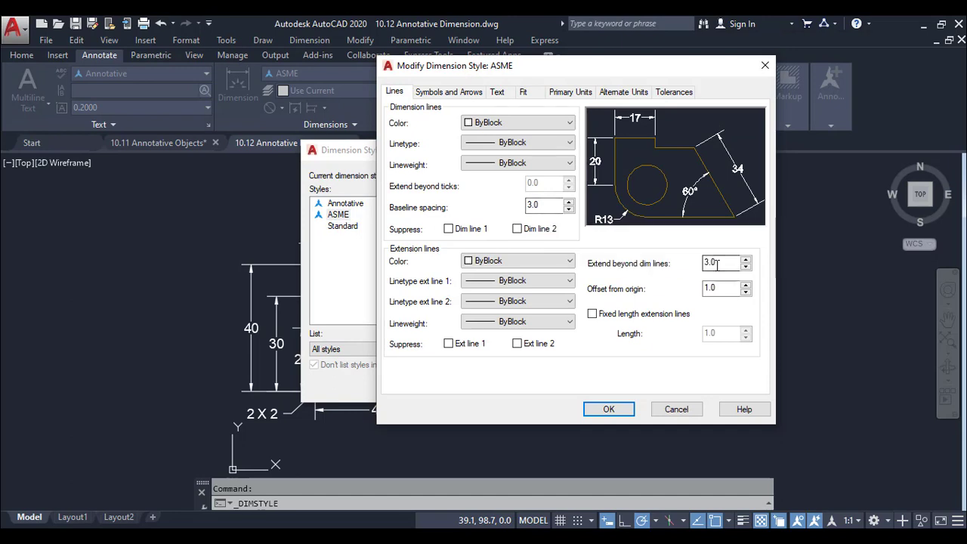
left_click(720, 289)
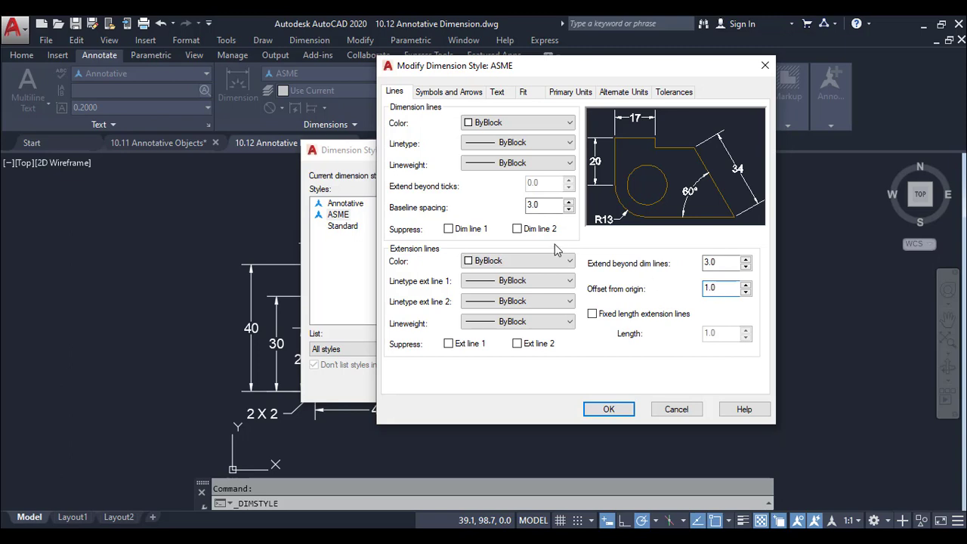
Review the ASME dimension style's arrow, text, fit and primary unit settings, and finish with the dimension styles
left_click(453, 92)
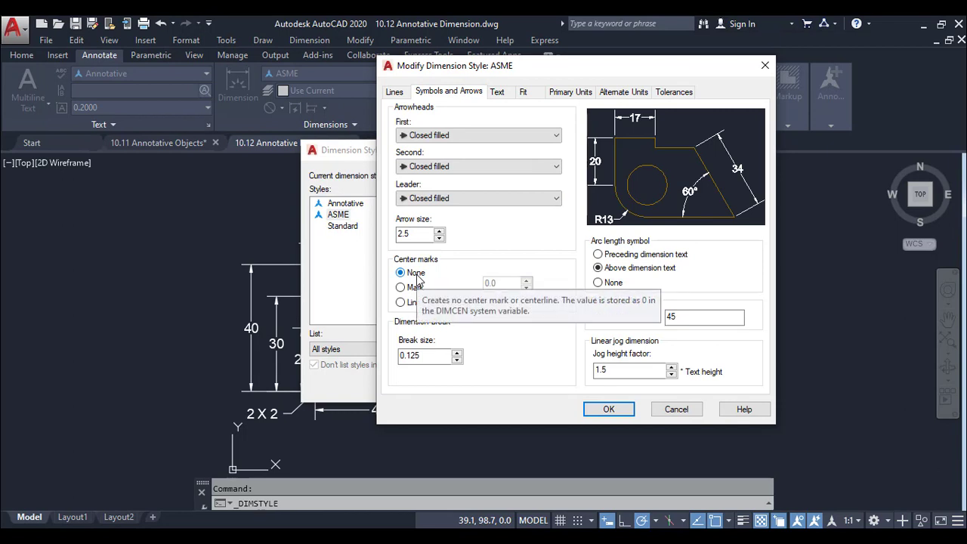
left_click(498, 92)
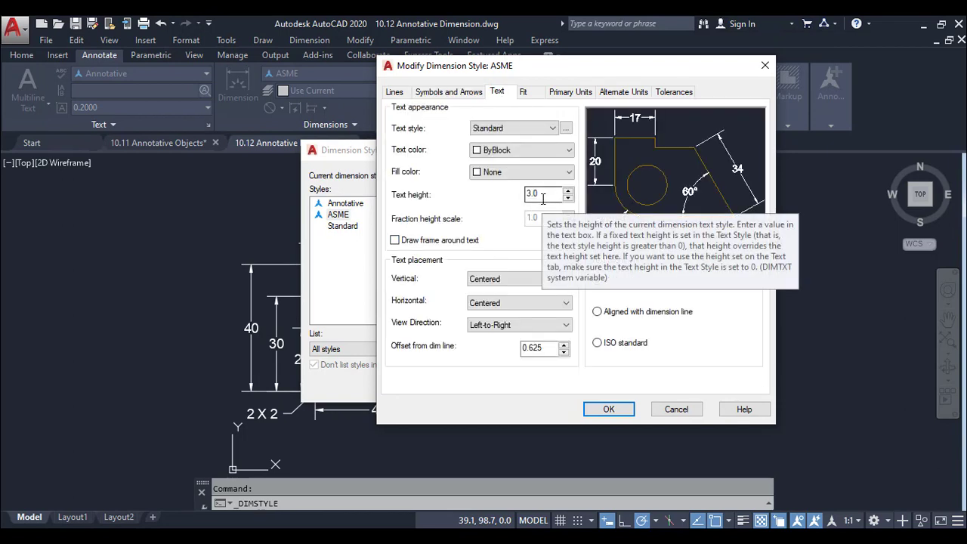
left_click(531, 94)
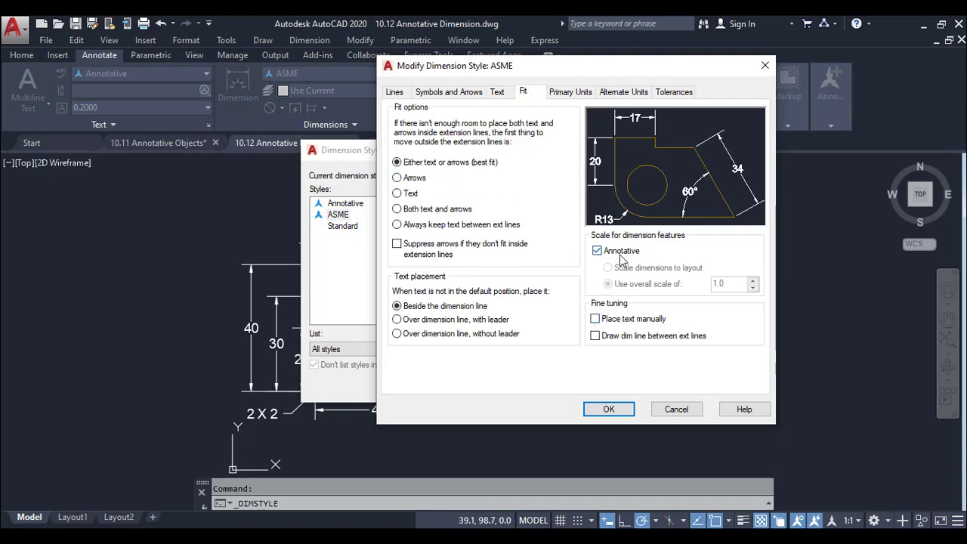
left_click(570, 93)
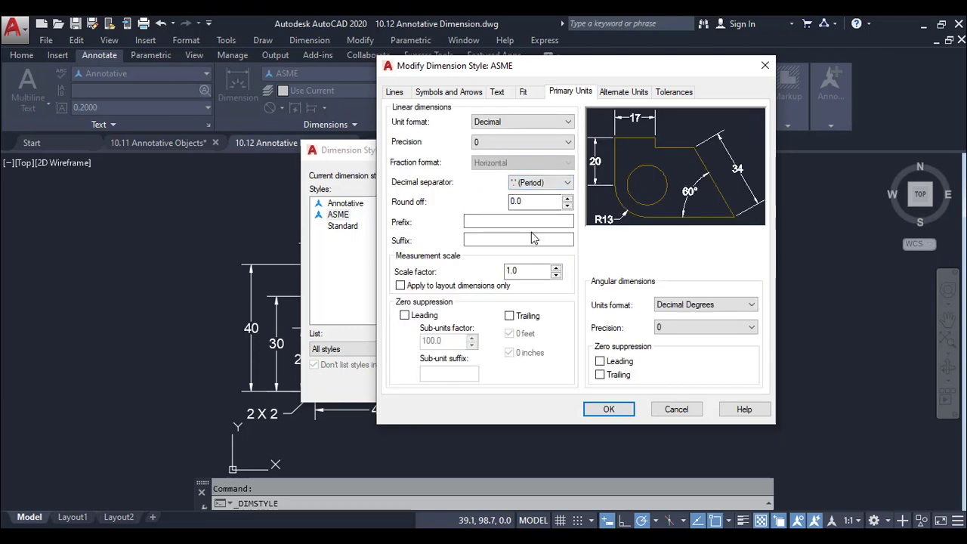
left_click(623, 410)
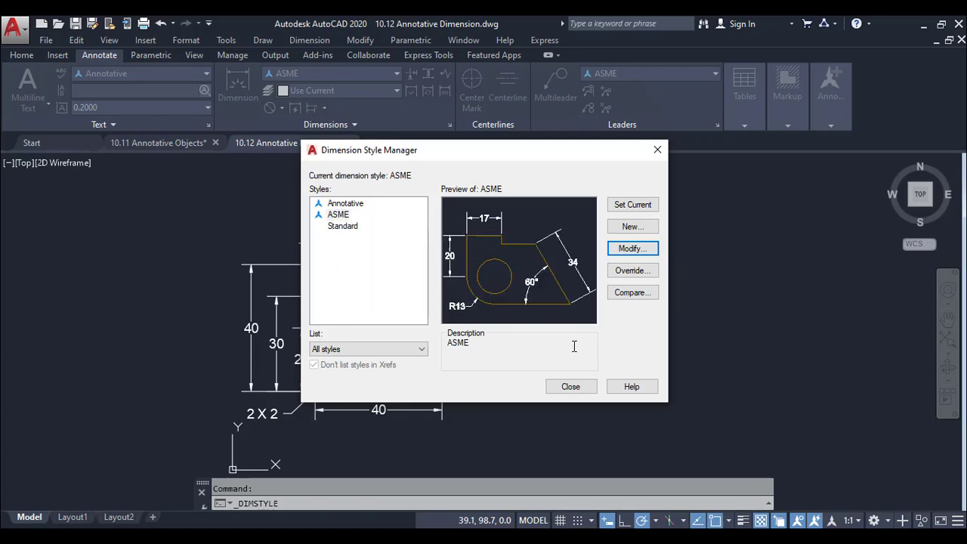
left_click(570, 386)
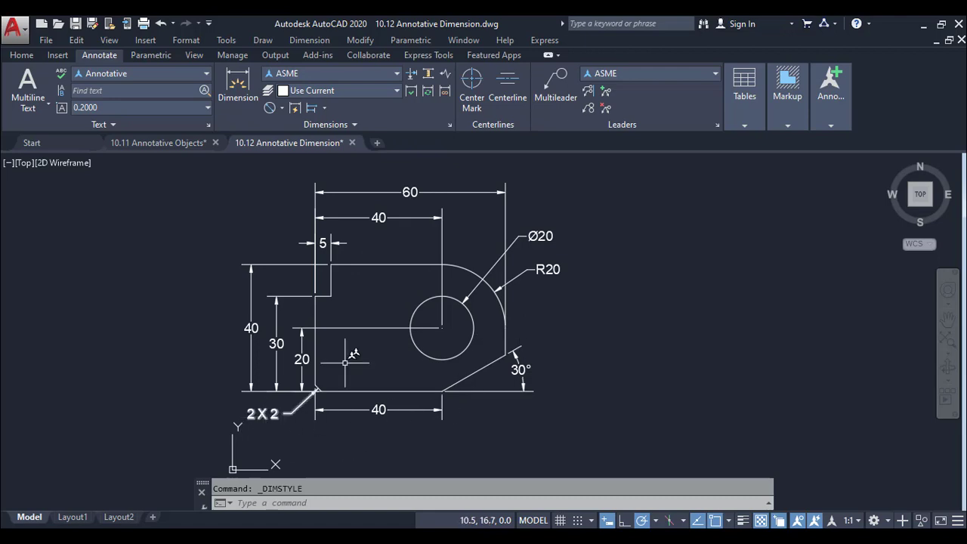
Review the ASME multileader style's leader format, leader structure and content settings, and finish with the multileader styles
left_click(678, 76)
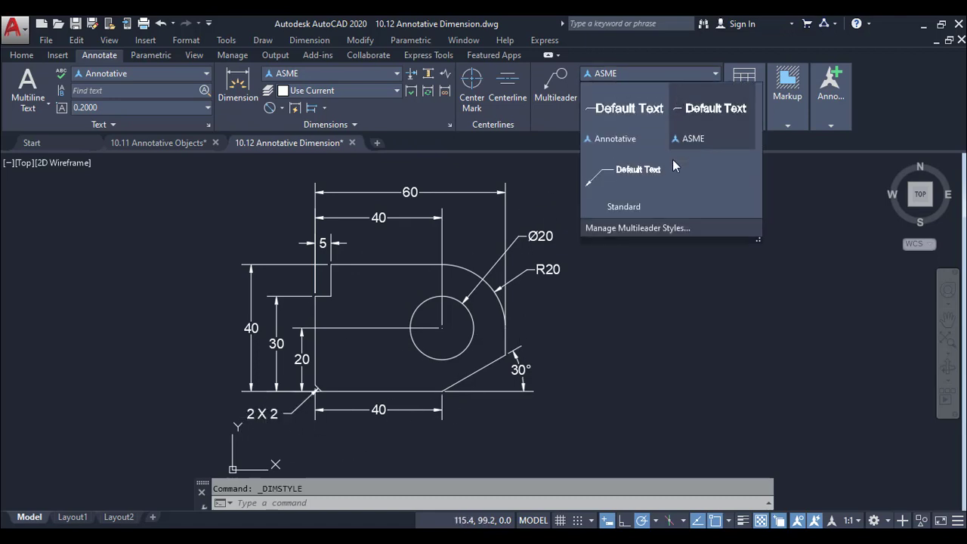
left_click(658, 225)
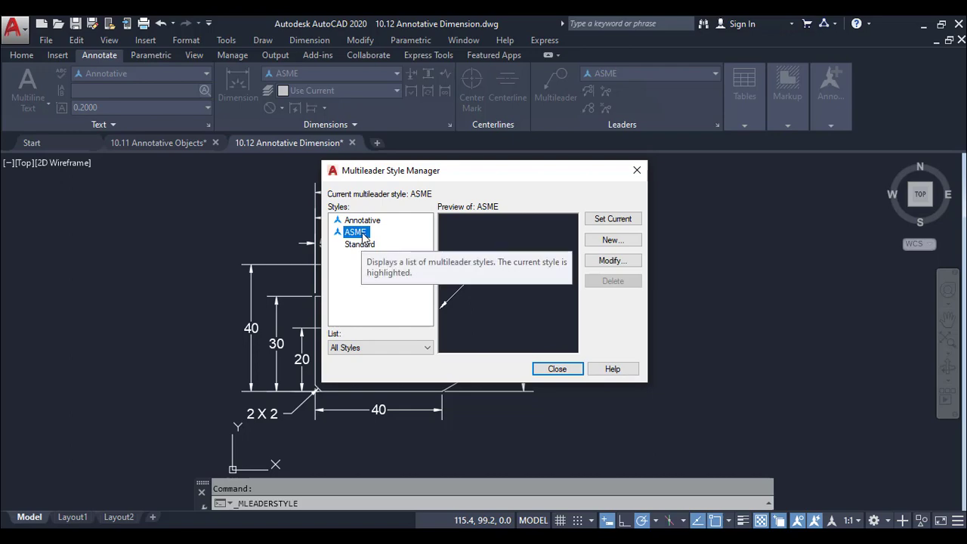
left_click(613, 260)
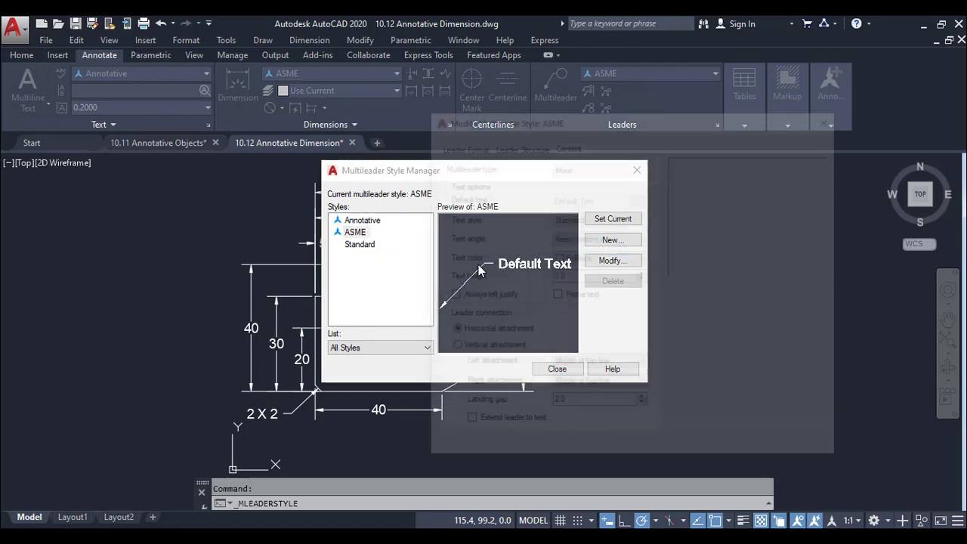
left_click(462, 145)
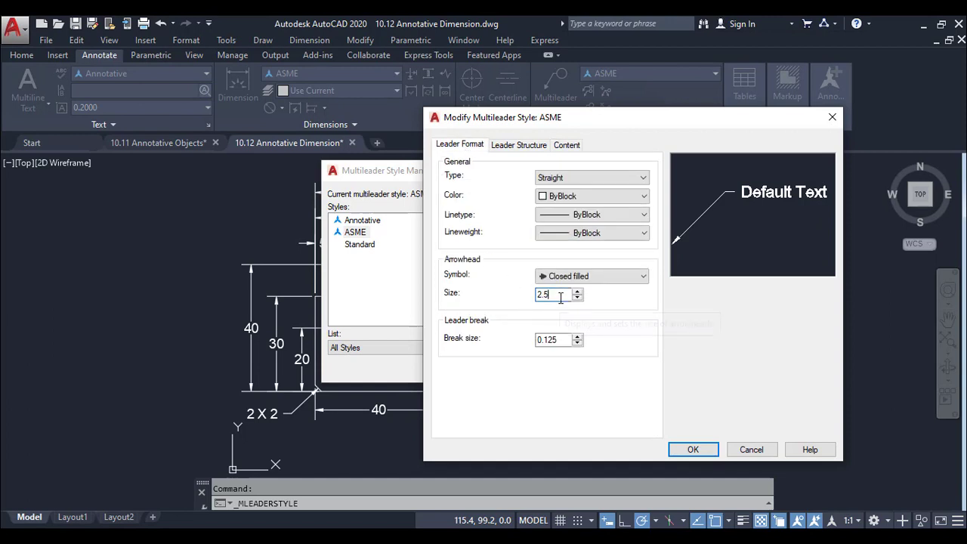
left_click(540, 145)
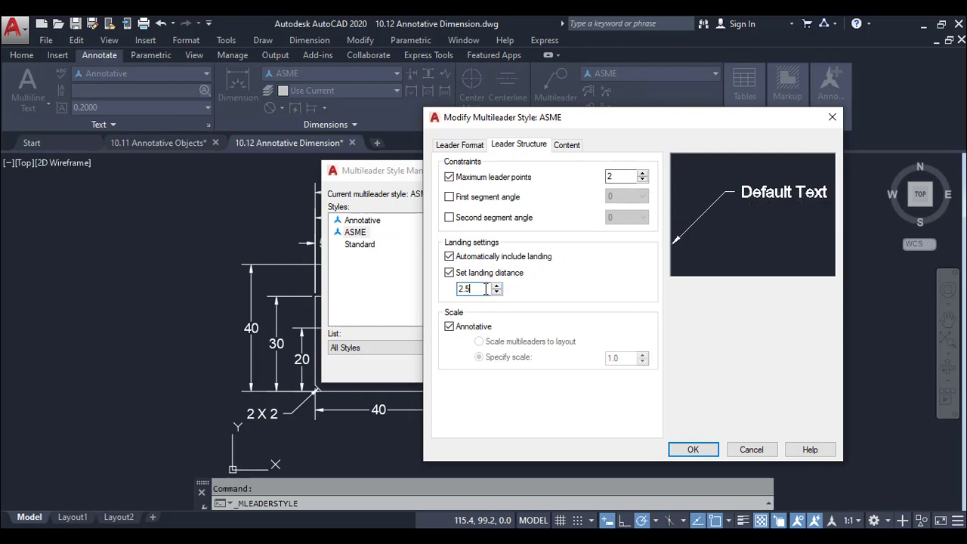
left_click(567, 144)
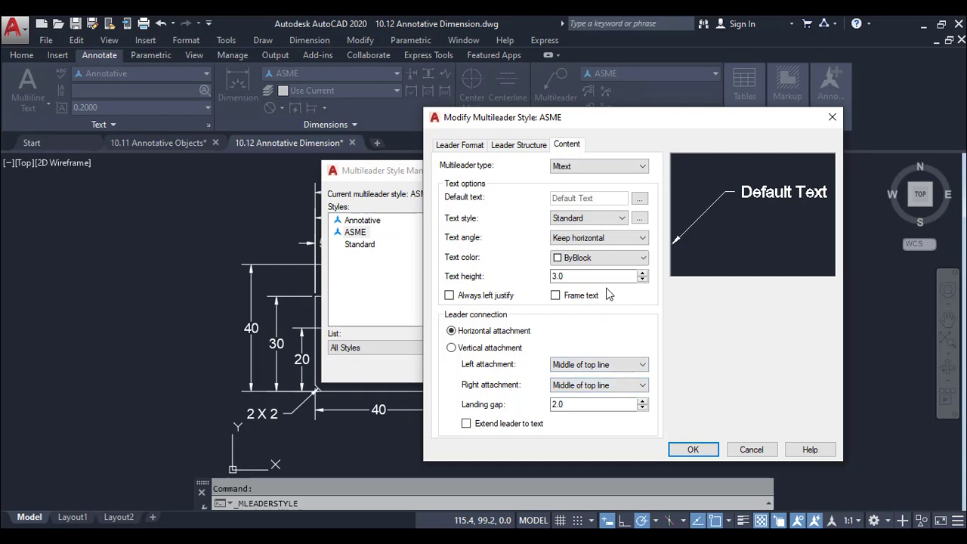
left_click(603, 404)
left_click(693, 449)
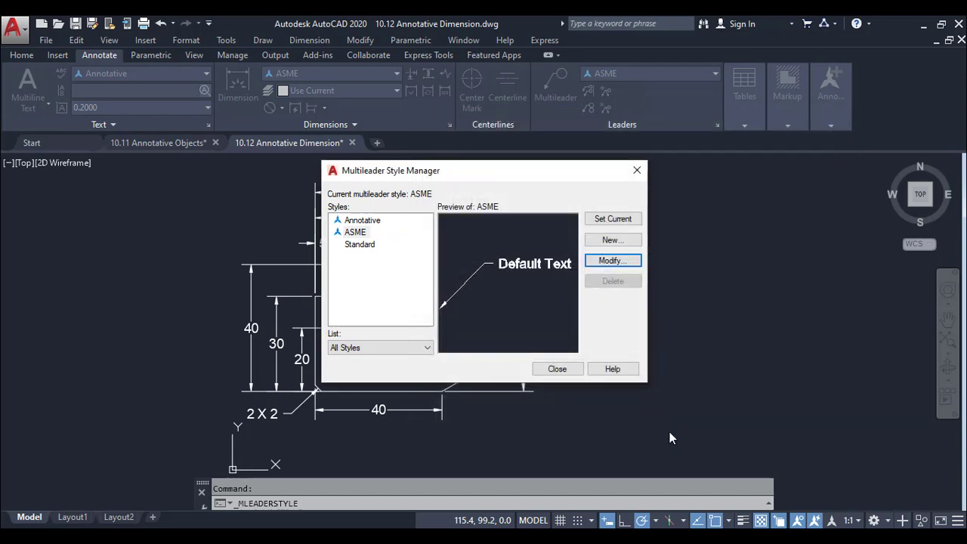
left_click(564, 374)
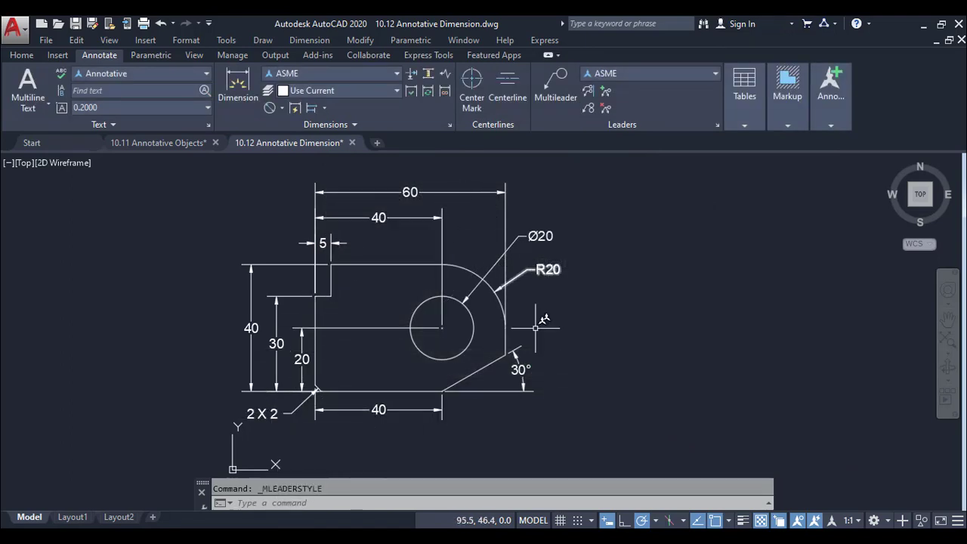
Switch to Layout1 and review its page setup, including the paper size and plot scale
left_click(53, 518)
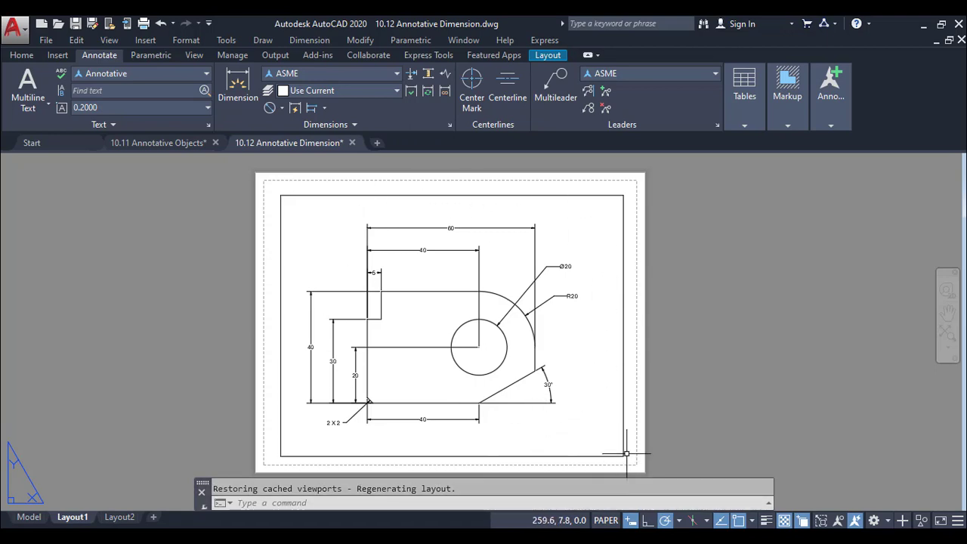
left_click(562, 58)
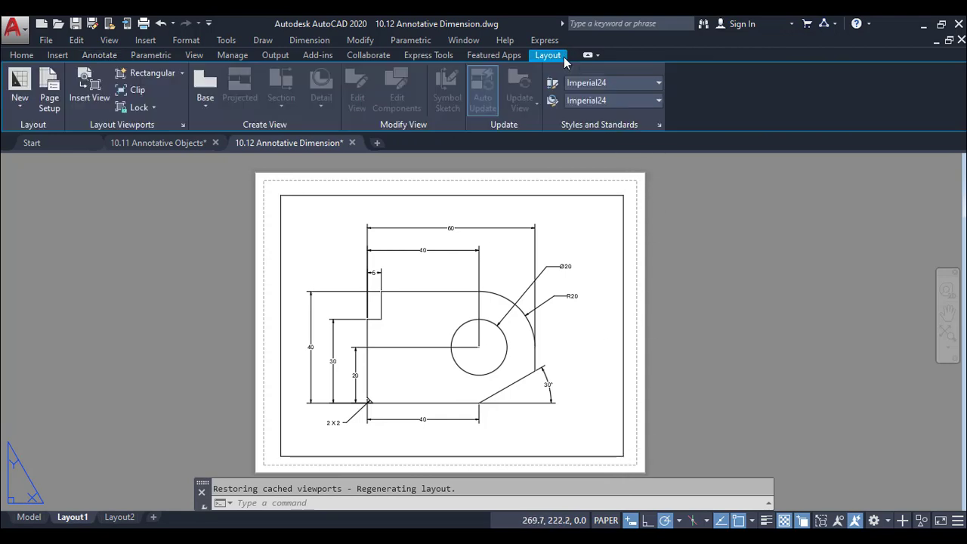
left_click(49, 87)
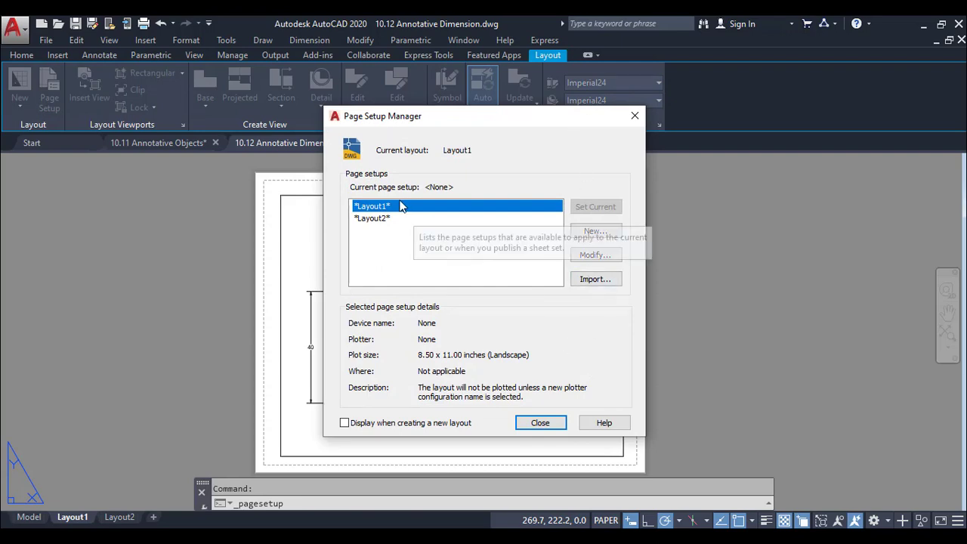
left_click(594, 255)
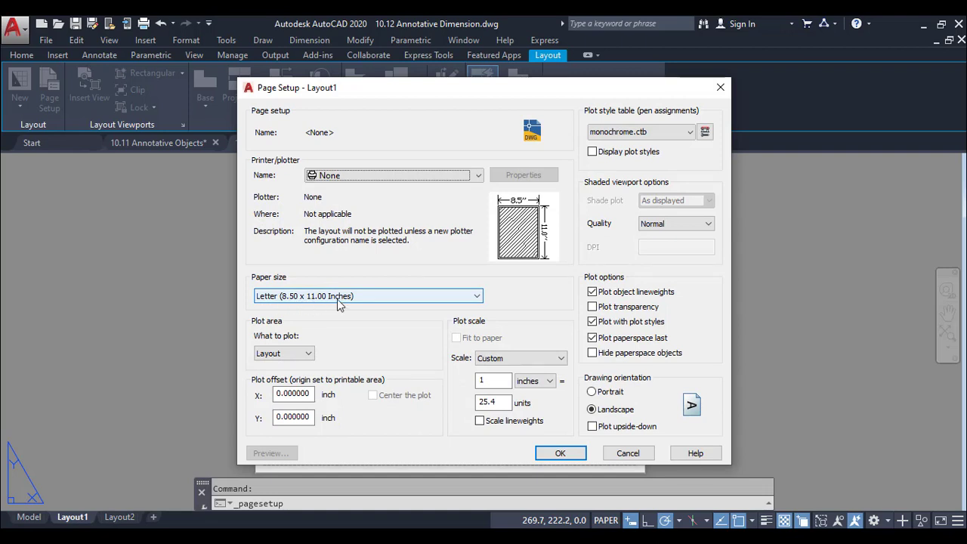
left_click(496, 381)
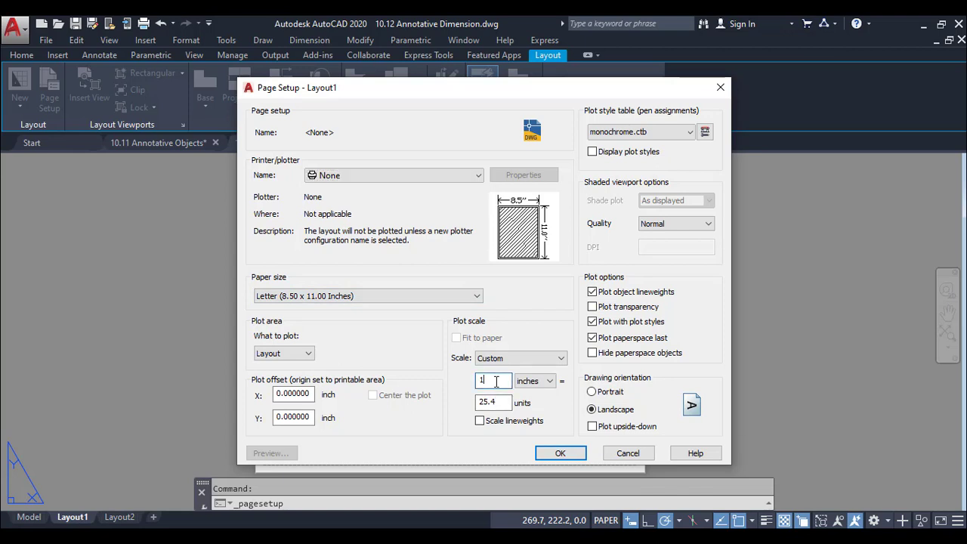
left_click(500, 401)
left_click(559, 453)
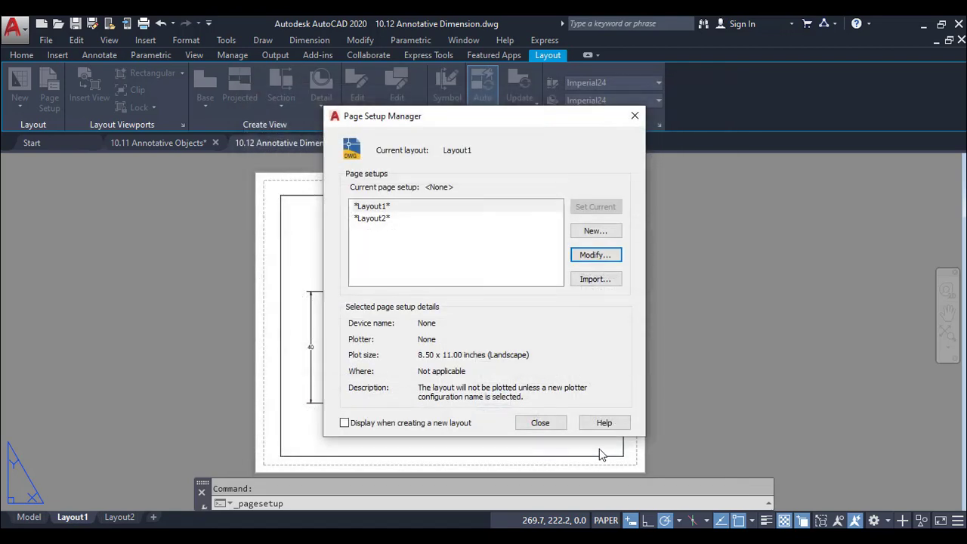
left_click(545, 423)
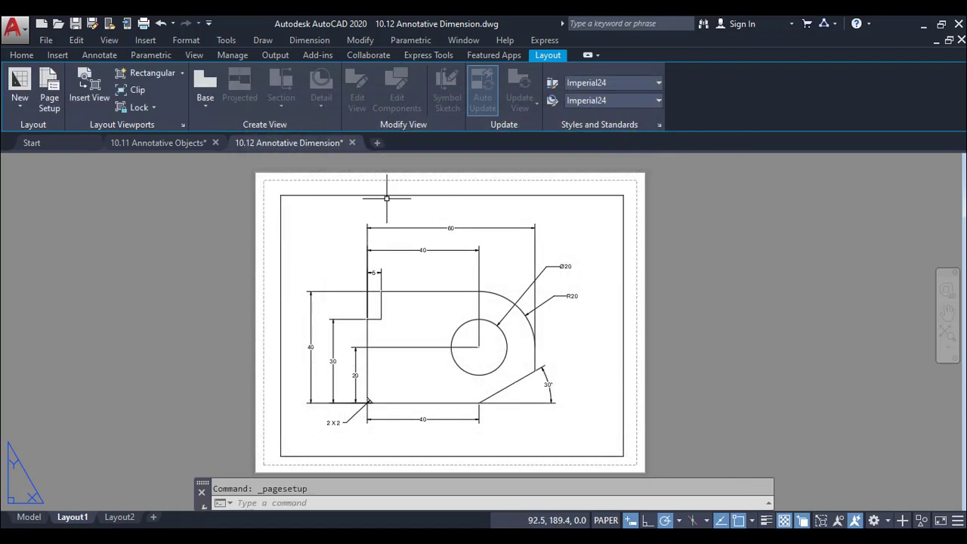
Compare the part in the Layout1 viewport at scales 1:1 and 1:2, and finish with an enlarging scale
double_click(565, 414)
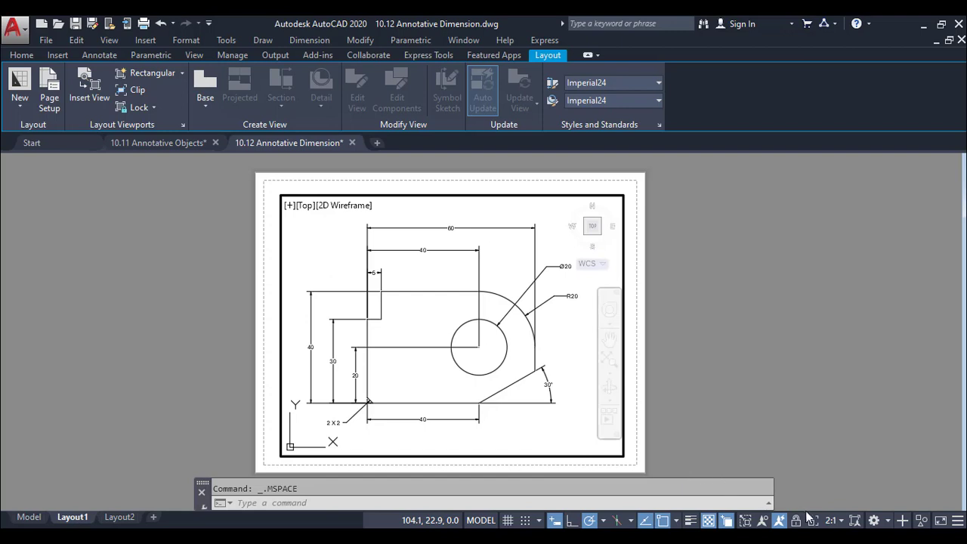
left_click(833, 522)
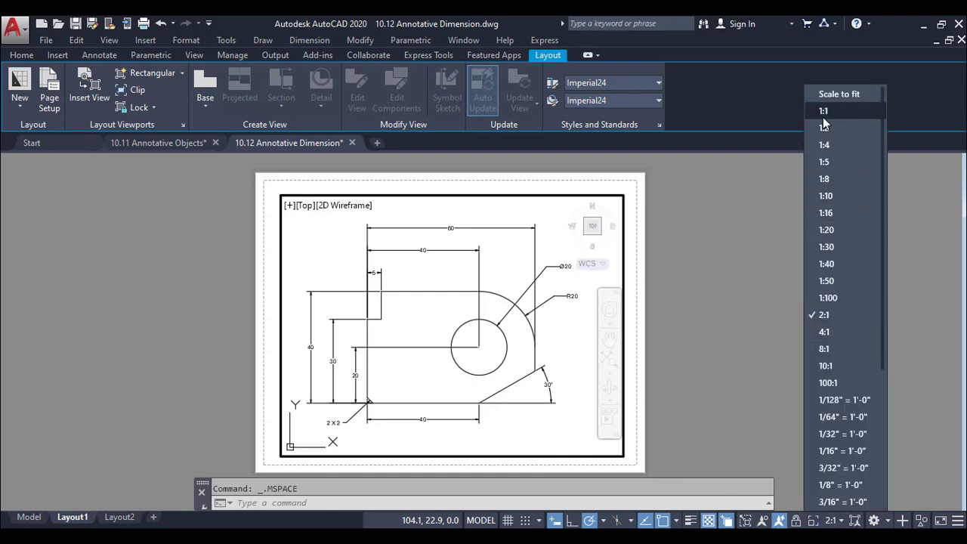
left_click(814, 366)
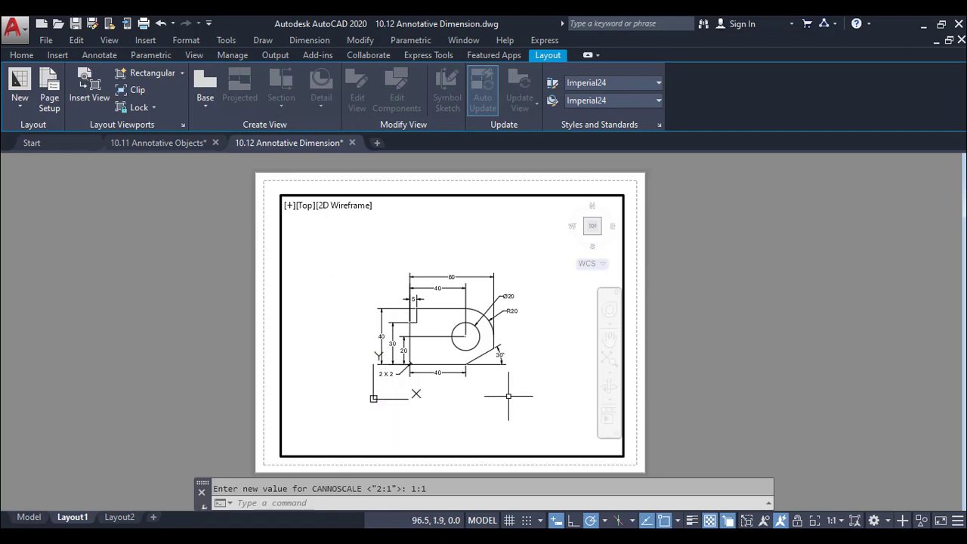
left_click(832, 520)
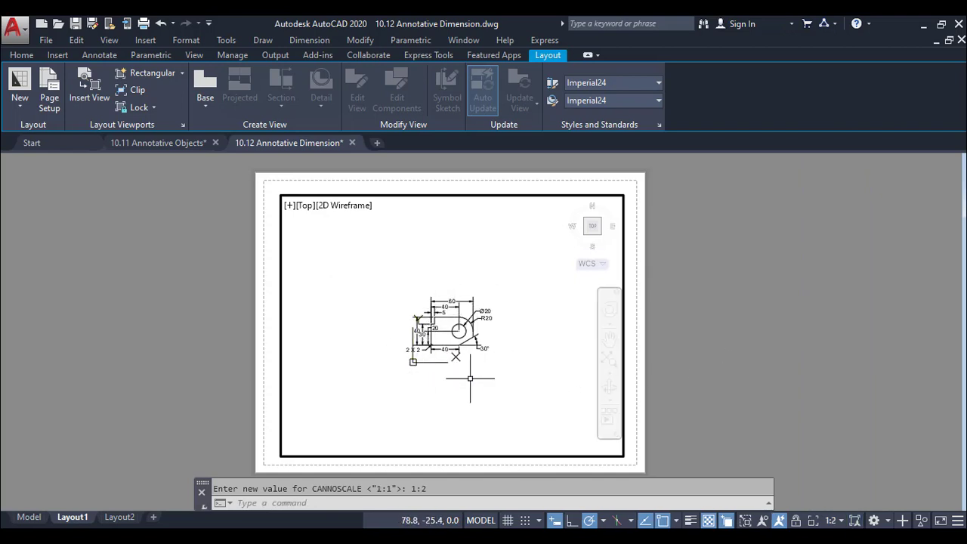
left_click(829, 521)
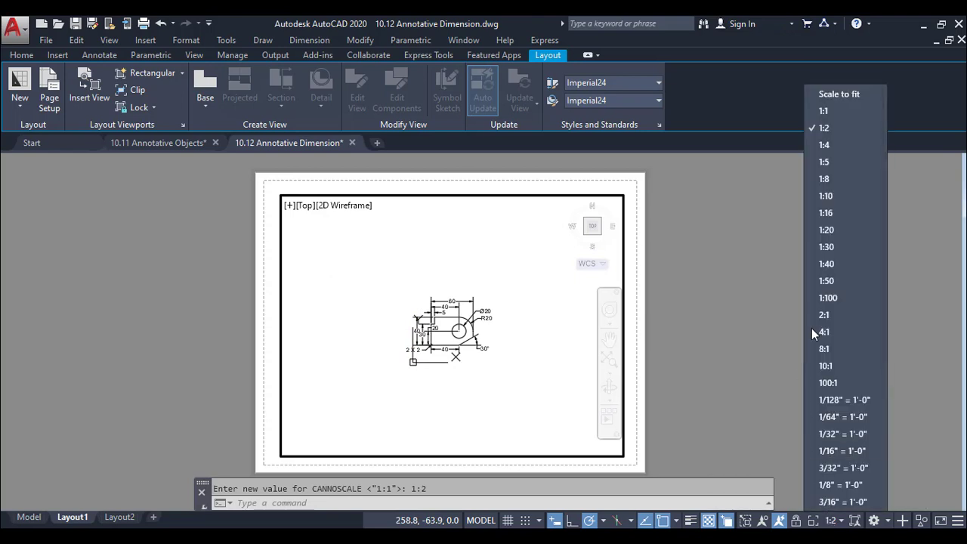
left_click(820, 326)
Delete the existing viewport on Layout2
left_click(118, 517)
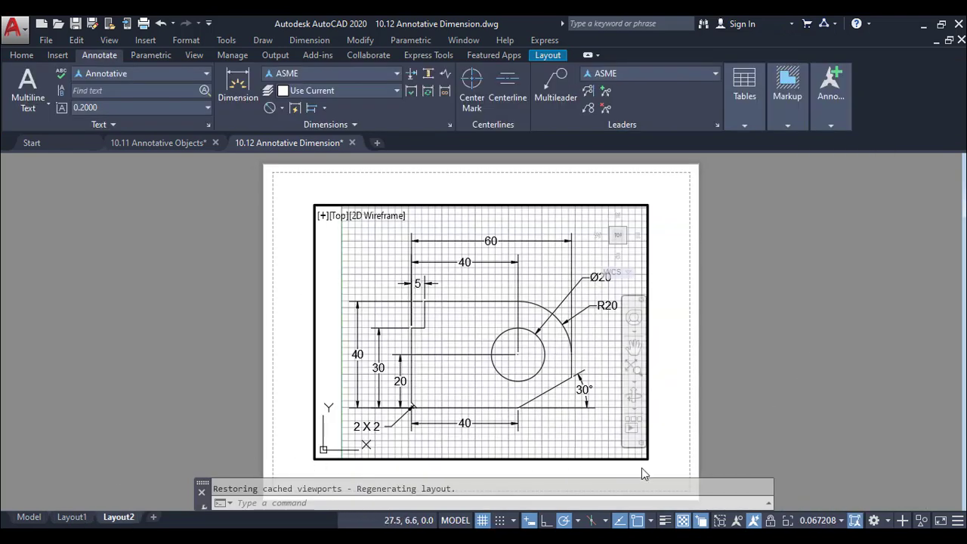
double_click(667, 433)
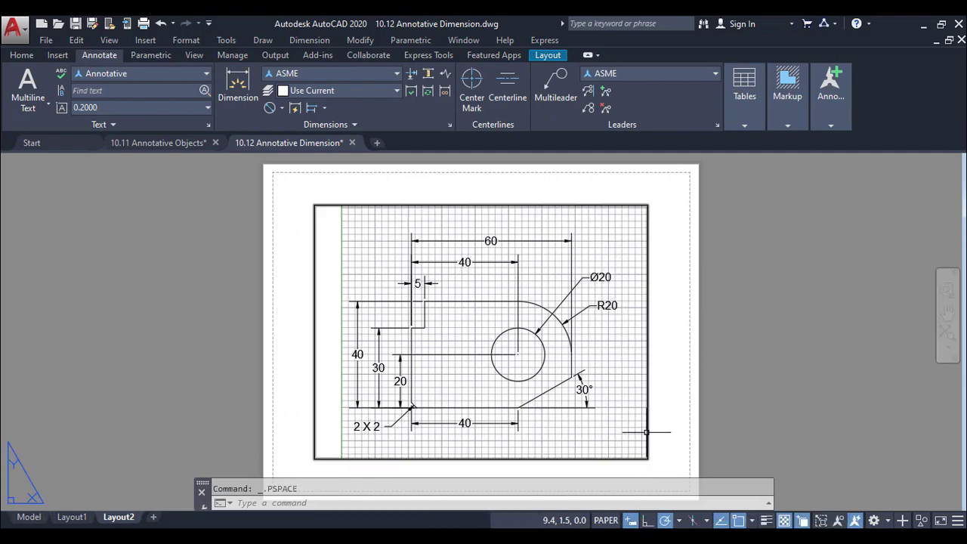
left_click(647, 433)
key("Delete")
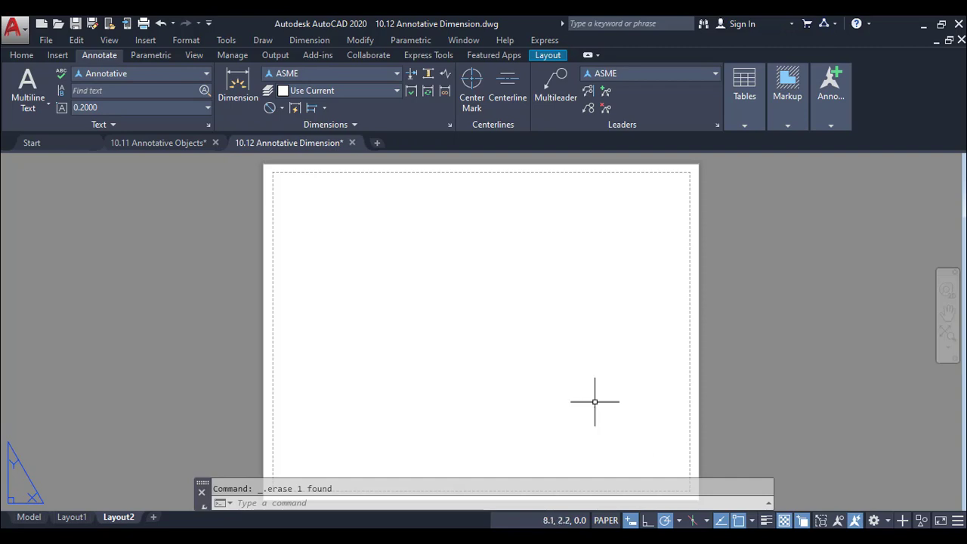
Create a rectangular viewport covering most of the printable area on the empty Layout2 sheet
left_click(539, 55)
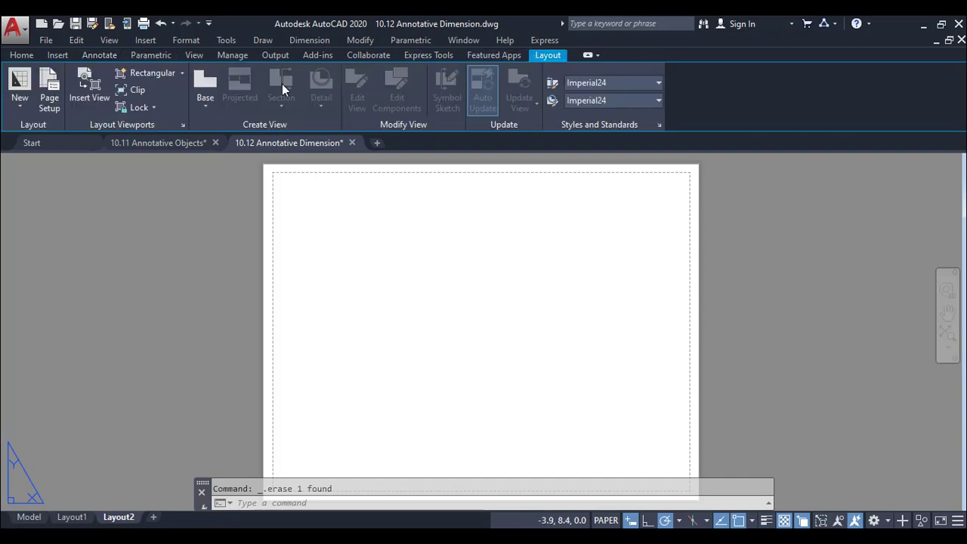
left_click(170, 77)
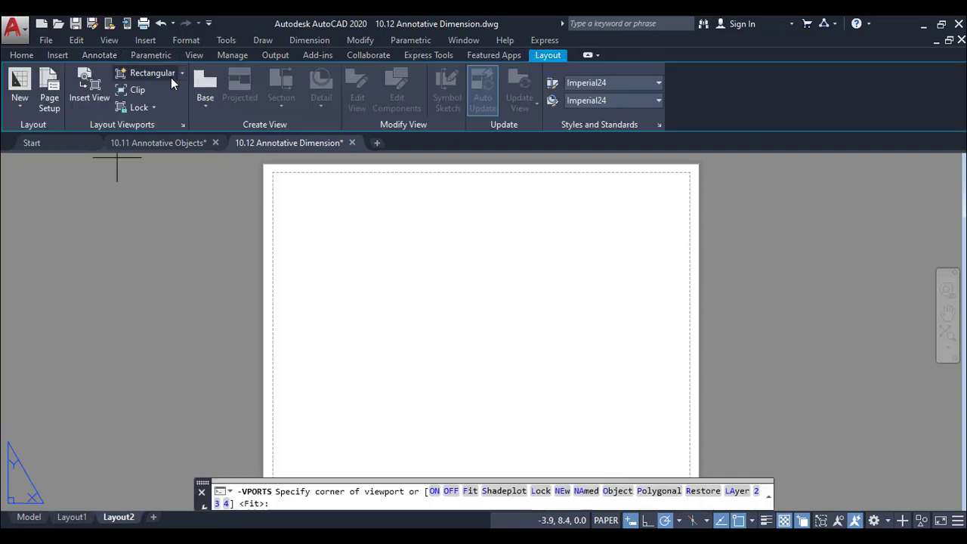
left_click(294, 194)
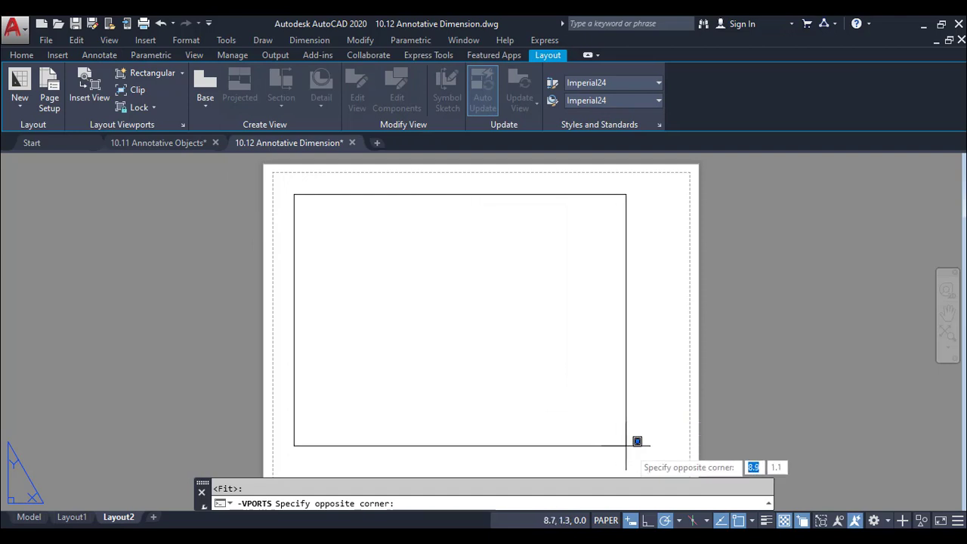
left_click(670, 470)
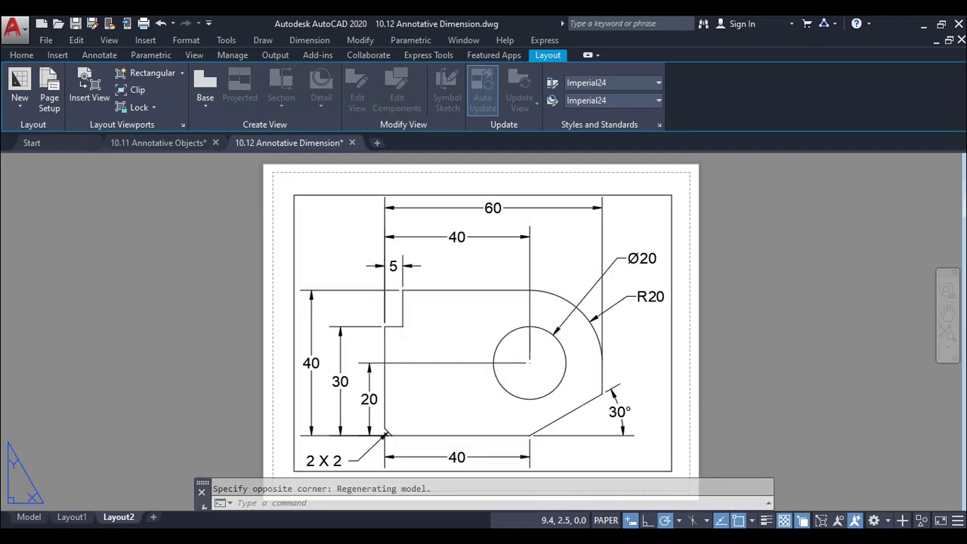
Activate the new Layout2 viewport, show annotative objects at all scales, and set the viewport scale to 1:1
double_click(638, 392)
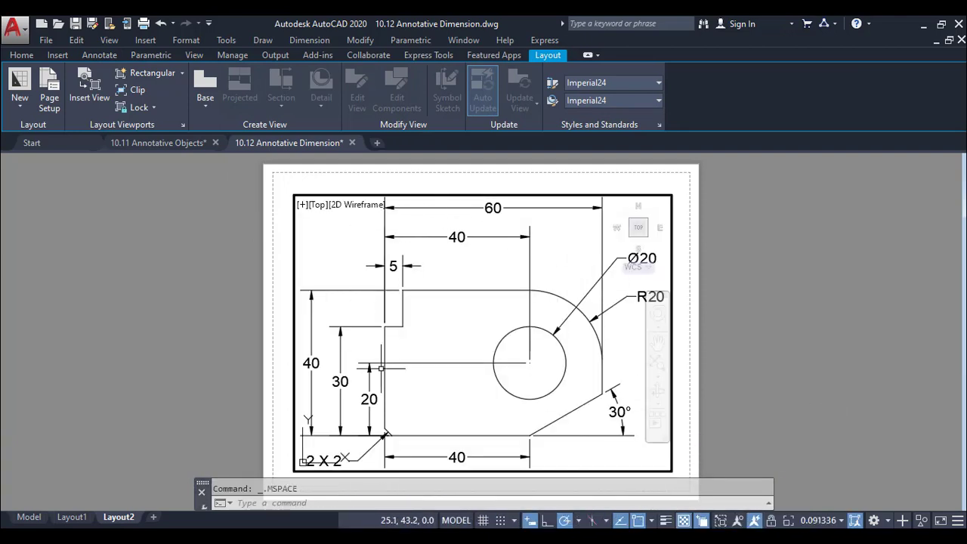
left_click(738, 520)
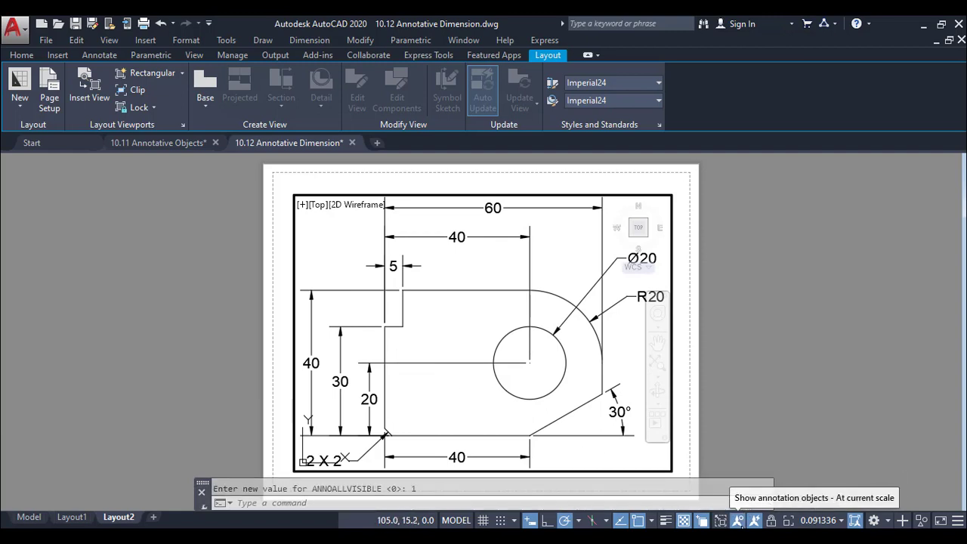
left_click(833, 521)
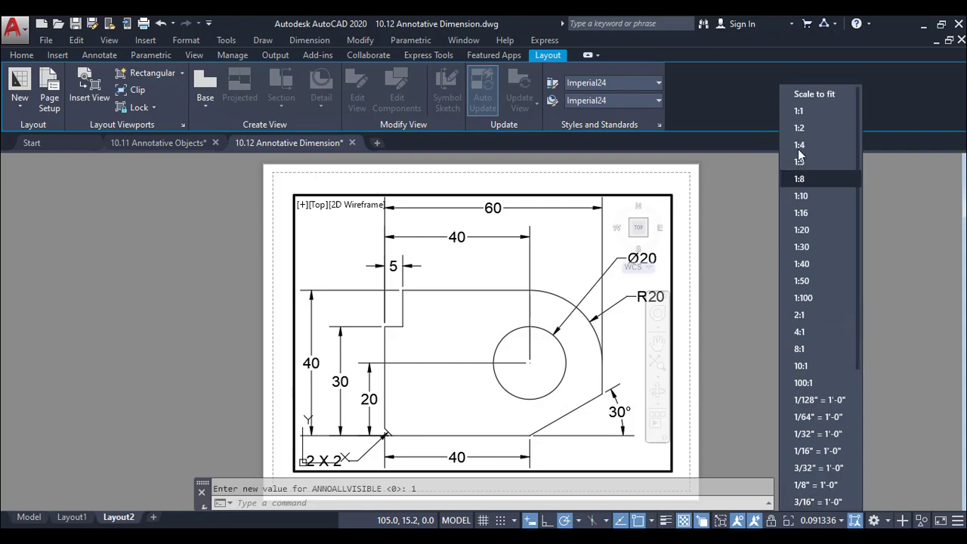
left_click(798, 111)
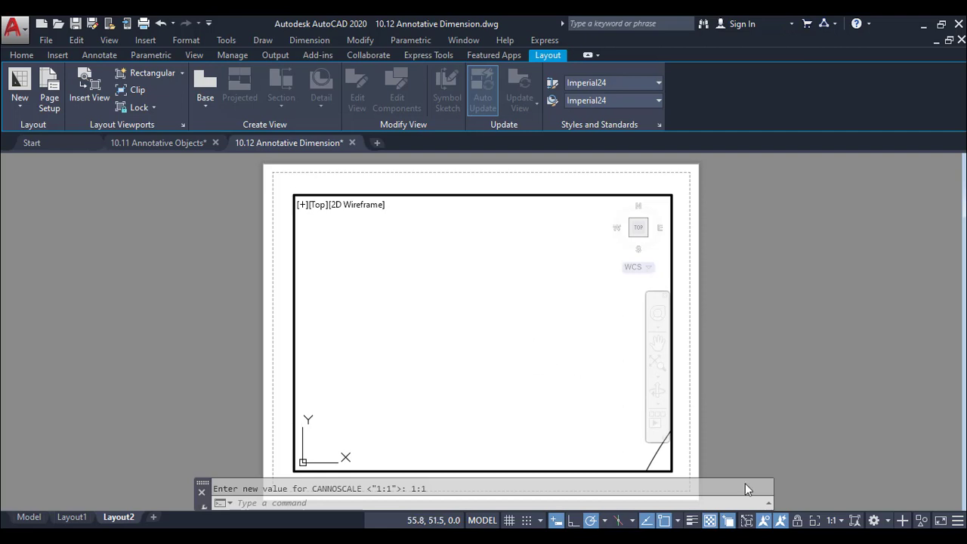
Try a 2:1 scale in the Layout2 viewport, set it to 1:2, and return to paper space
left_click(831, 520)
left_click(821, 313)
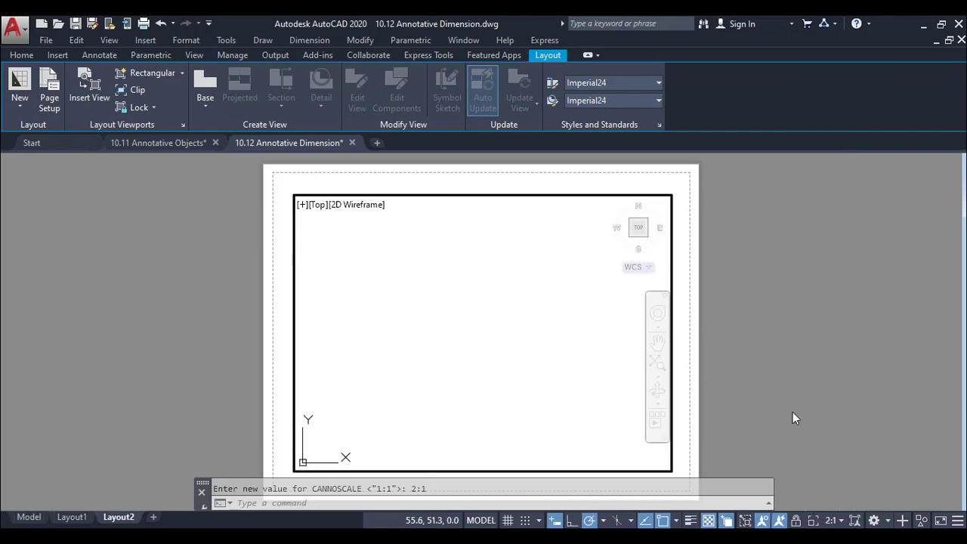
left_click(831, 519)
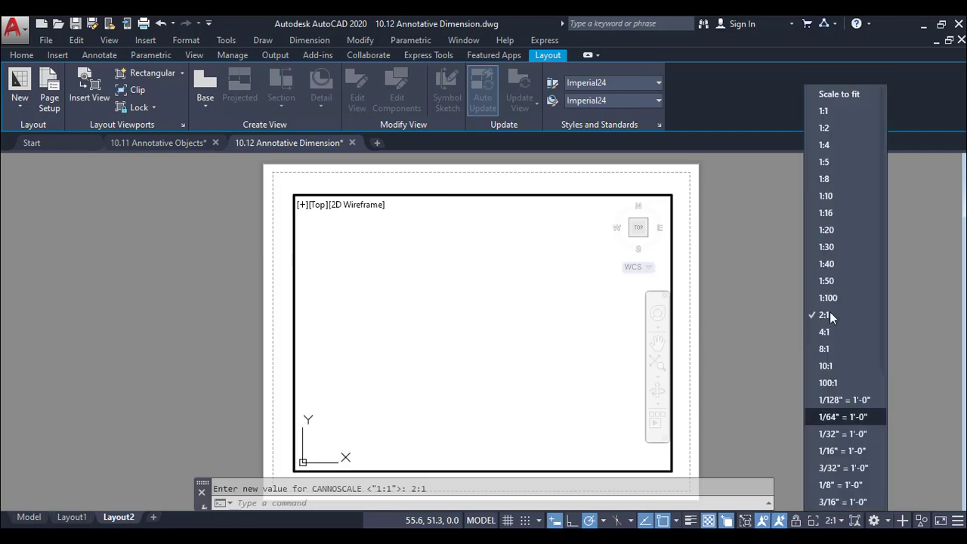
left_click(844, 132)
double_click(760, 342)
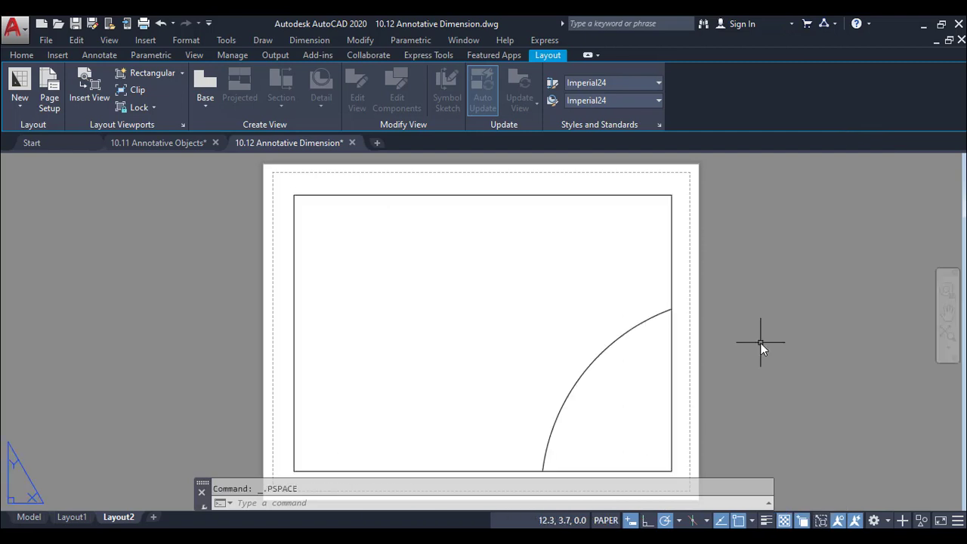
Apply the Layout1 page setup to Layout2 and close the page setup manager
left_click(50, 87)
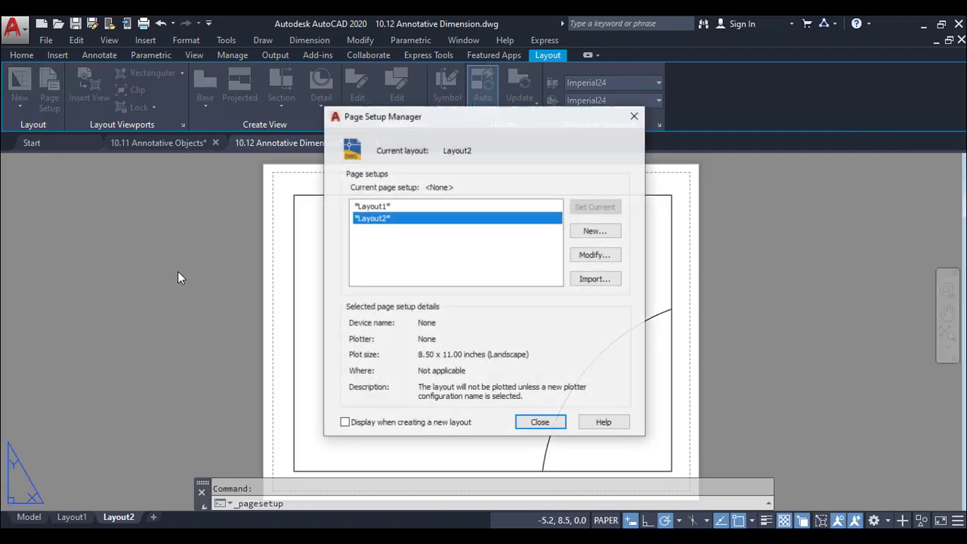
left_click(432, 206)
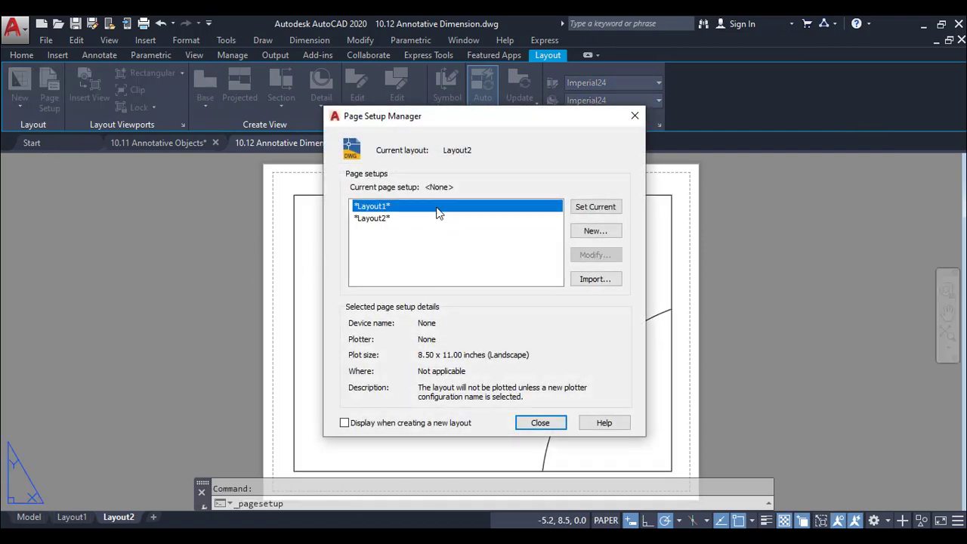
left_click(596, 206)
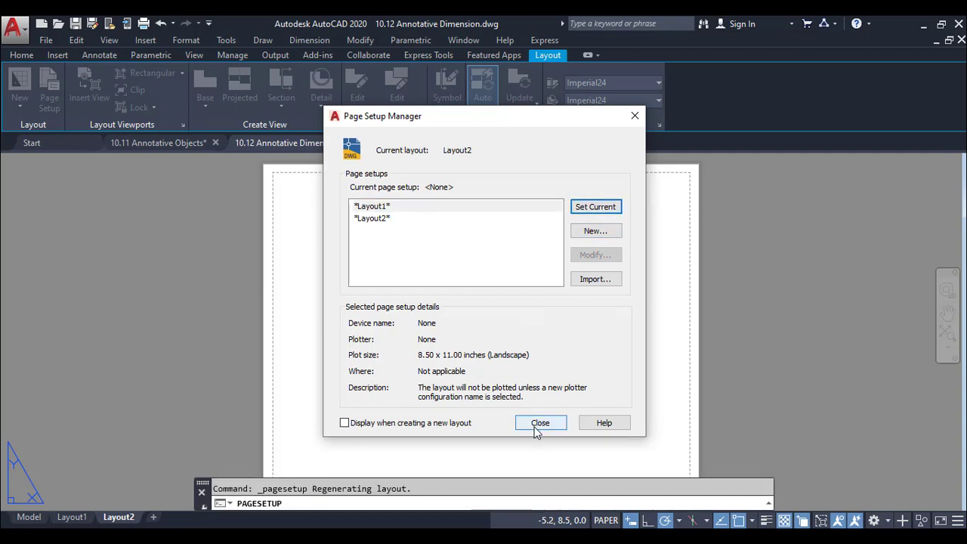
left_click(539, 422)
Stretch the tiny viewport's upper corner to the opposite corner of the printable area so it nearly fills the Layout2 sheet
scroll(538, 415, "down", 3)
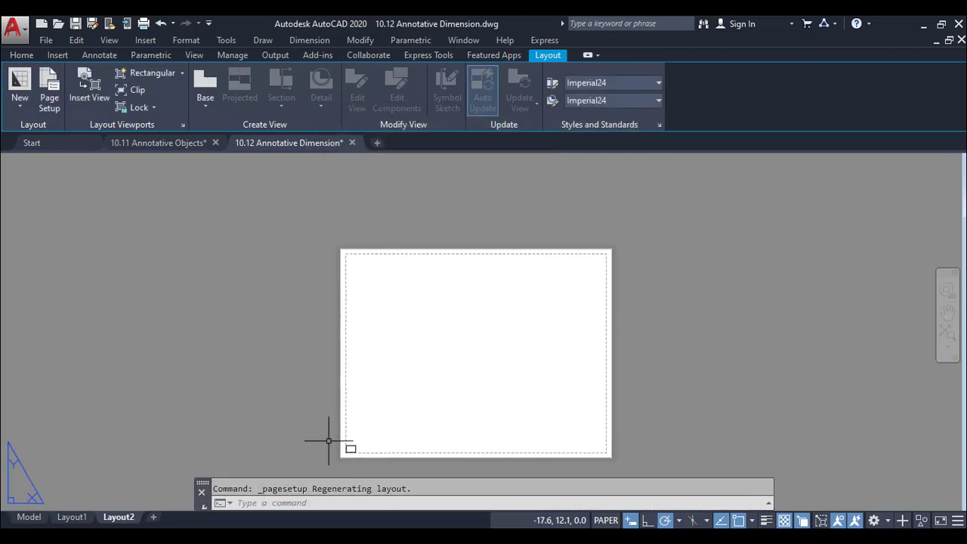
left_click(349, 449)
left_click(354, 447)
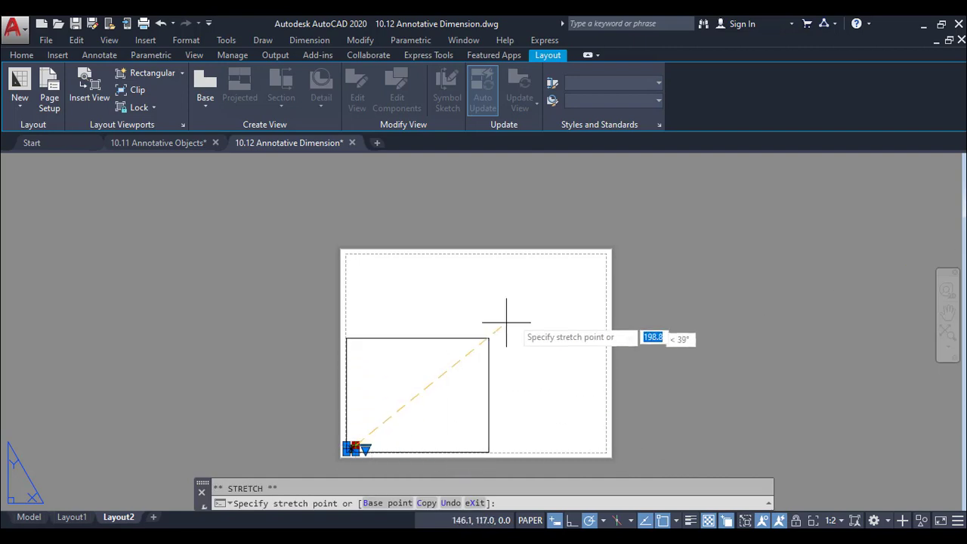
left_click(605, 256)
scroll(505, 398, "up", 2)
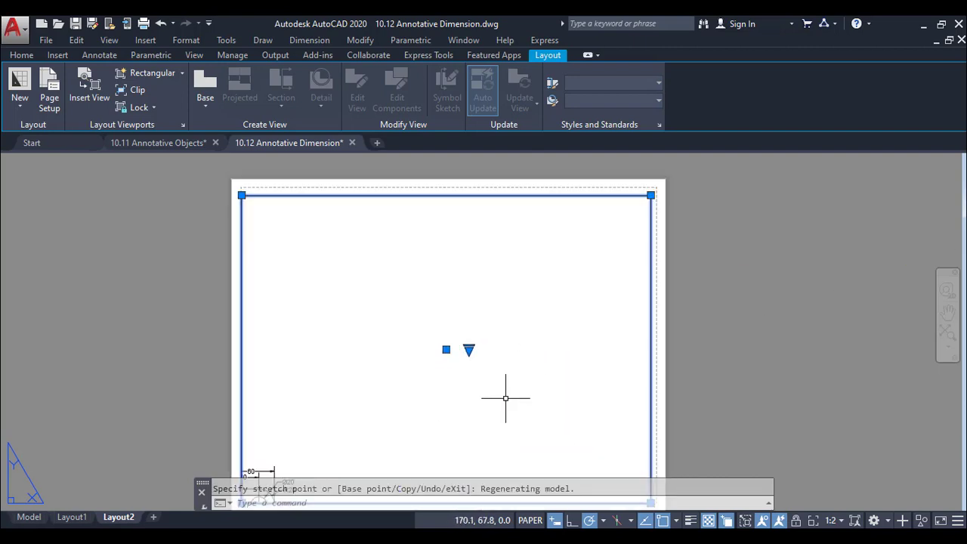
Activate the enlarged Layout2 viewport, set its scale to 1:2, and center the dimensioned part inside it
double_click(505, 398)
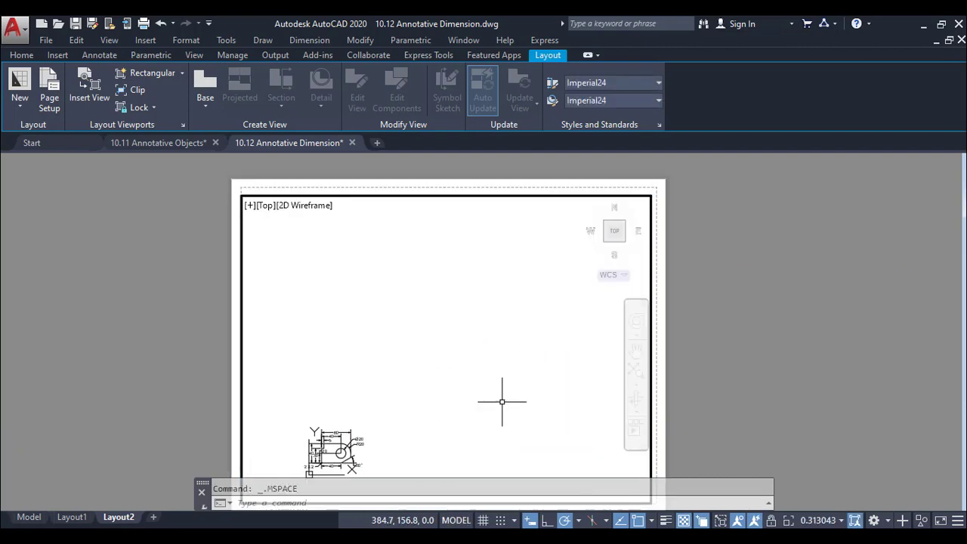
left_click(815, 519)
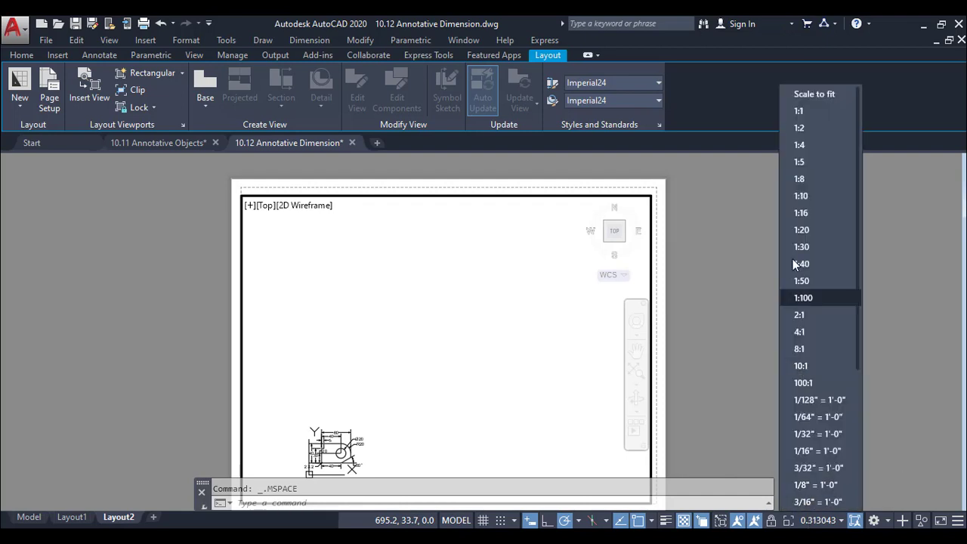
left_click(805, 128)
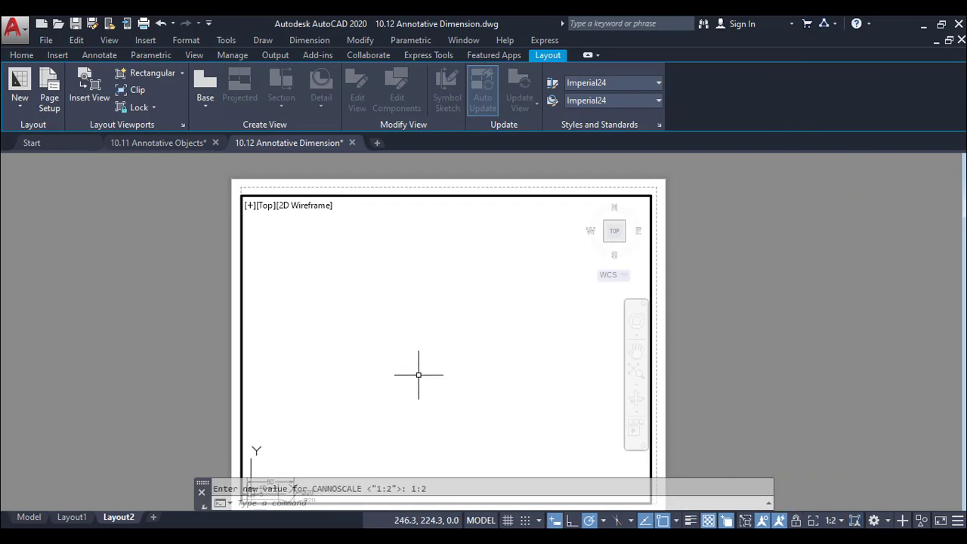
middle_click_drag(419, 375, 548, 281)
mouse_move(430, 436)
middle_mouse_down()
mouse_move(515, 348)
mouse_move(510, 378)
mouse_move(465, 408)
middle_mouse_up()
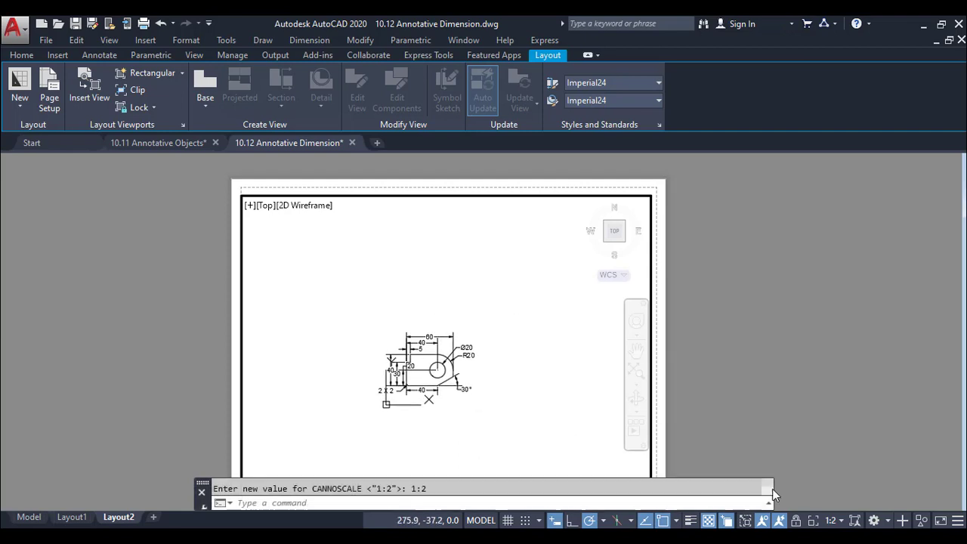
Set the viewport scale to 2:1, center the dimensioned part in the viewport, and return to paper space
left_click(830, 520)
left_click(799, 355)
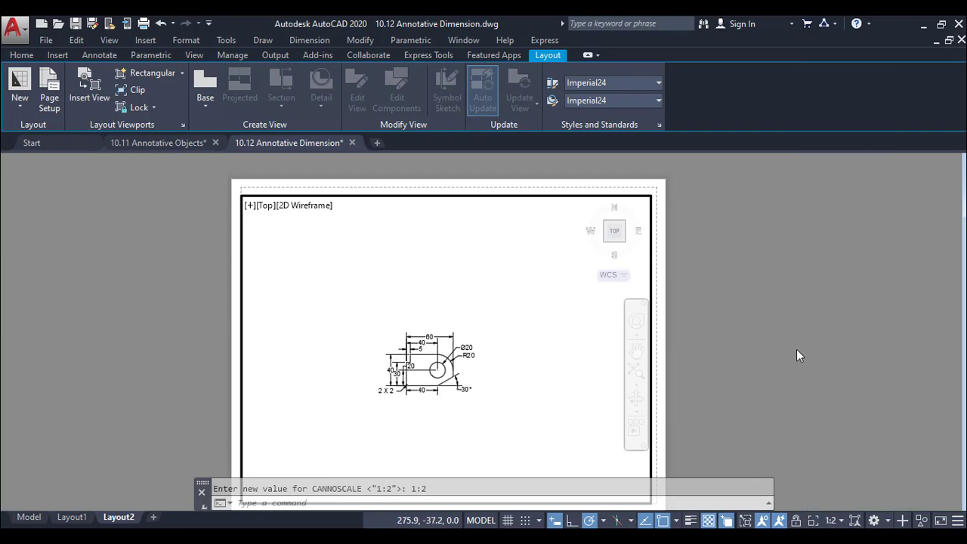
middle_click_drag(518, 430, 616, 378)
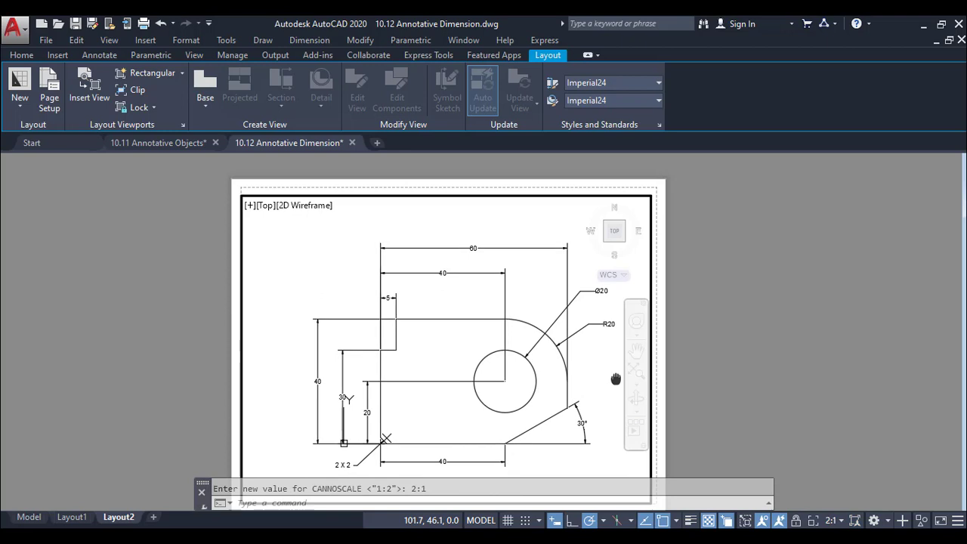
double_click(788, 407)
middle_click_drag(772, 410, 775, 381)
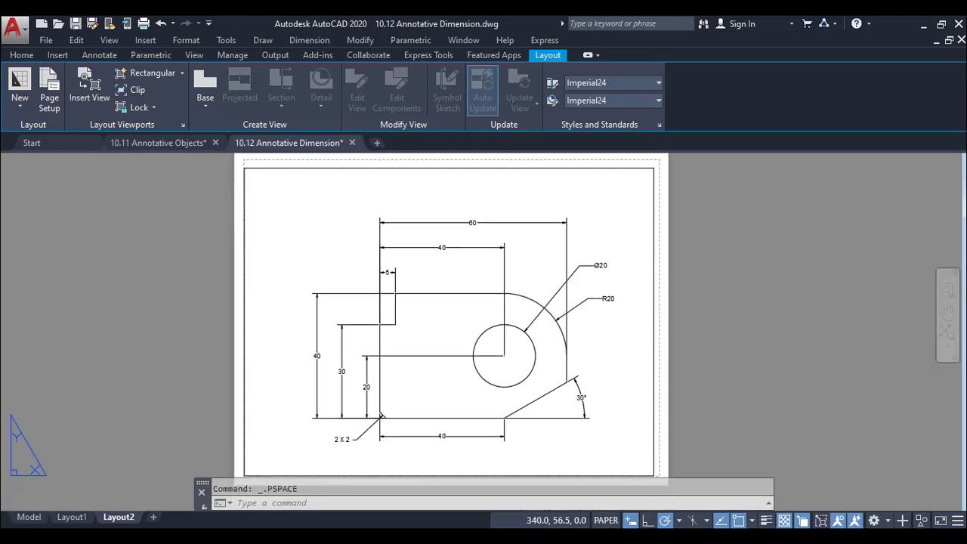
scroll(768, 393, "down", 2)
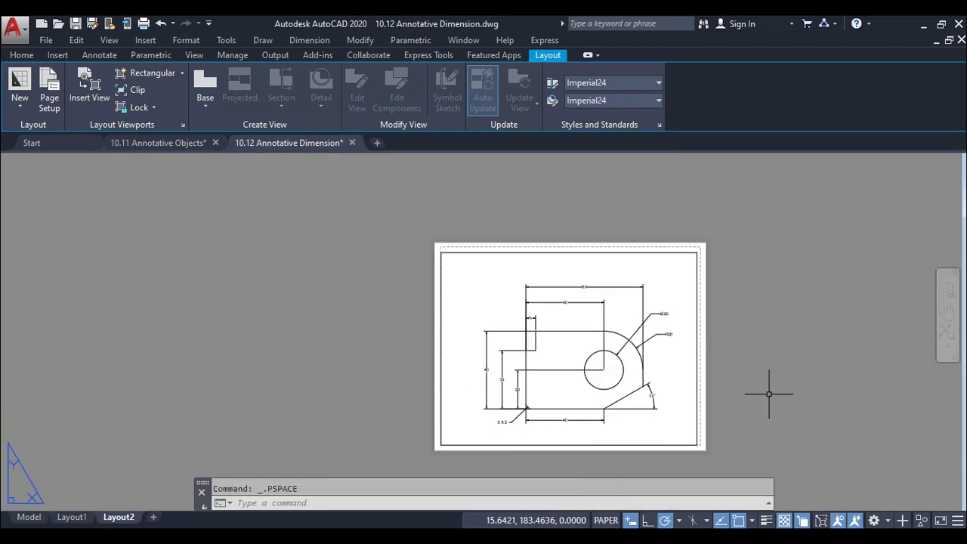